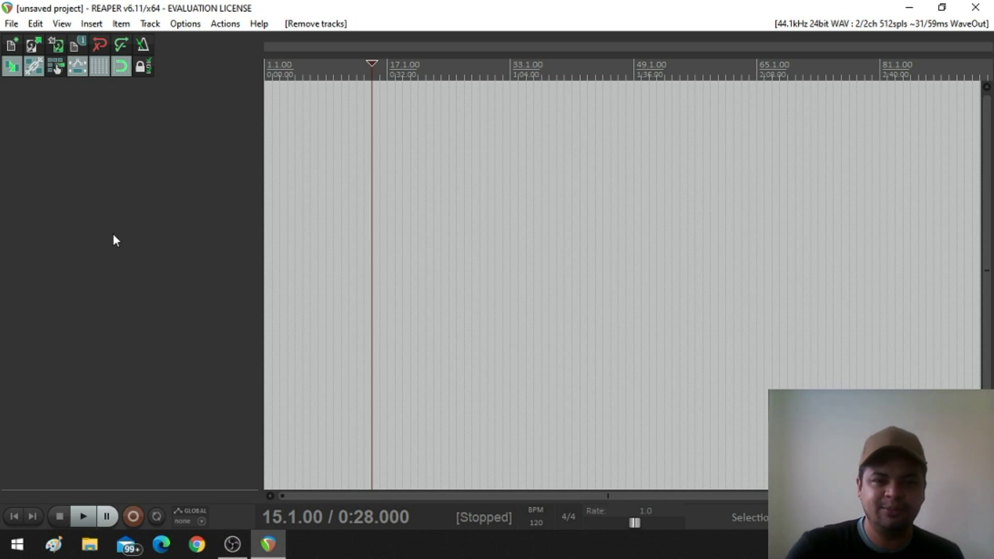
Step: Insert the MT-PowerDrumKit virtual instrument on a new track, declining the additional output tracks
{"action": "right_click", "coordinate": [53, 176]}
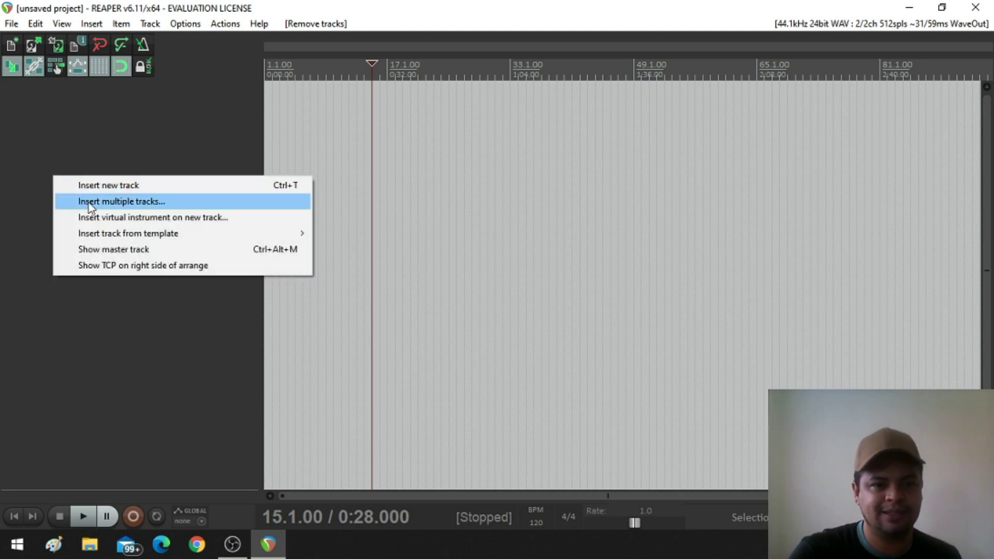
{"action": "left_click", "coordinate": [99, 219]}
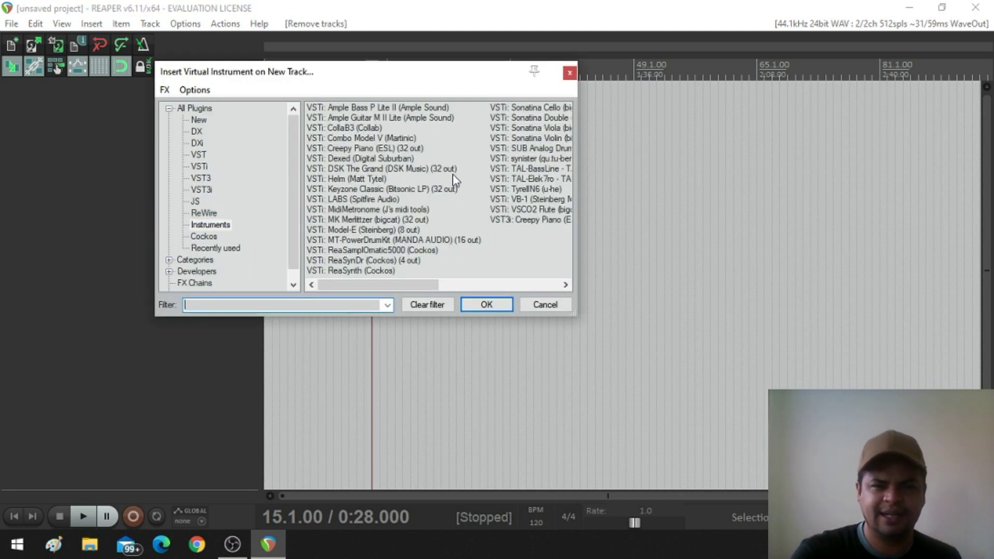
{"action": "left_click", "coordinate": [361, 250]}
{"action": "left_click", "coordinate": [389, 241]}
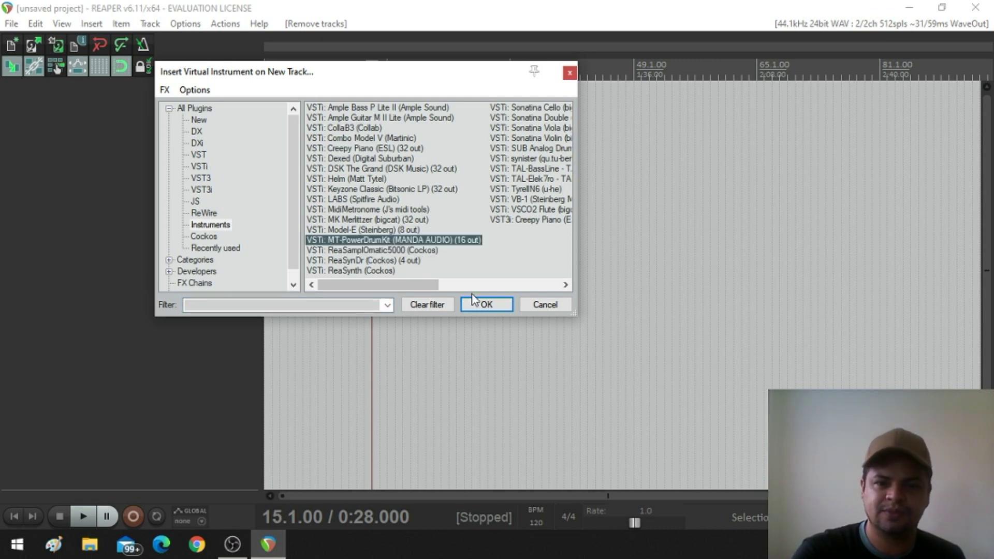
{"action": "left_click", "coordinate": [483, 306]}
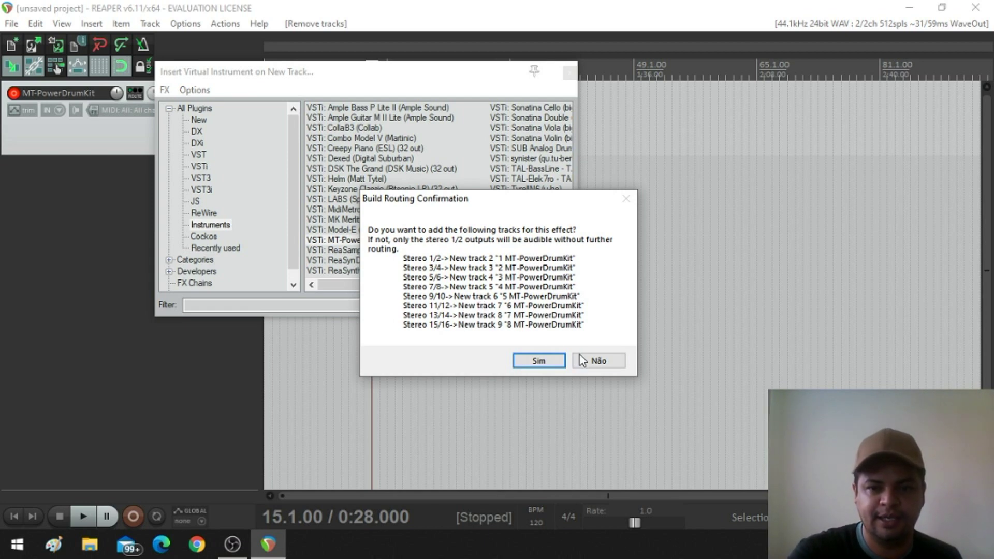
{"action": "left_click", "coordinate": [599, 361]}
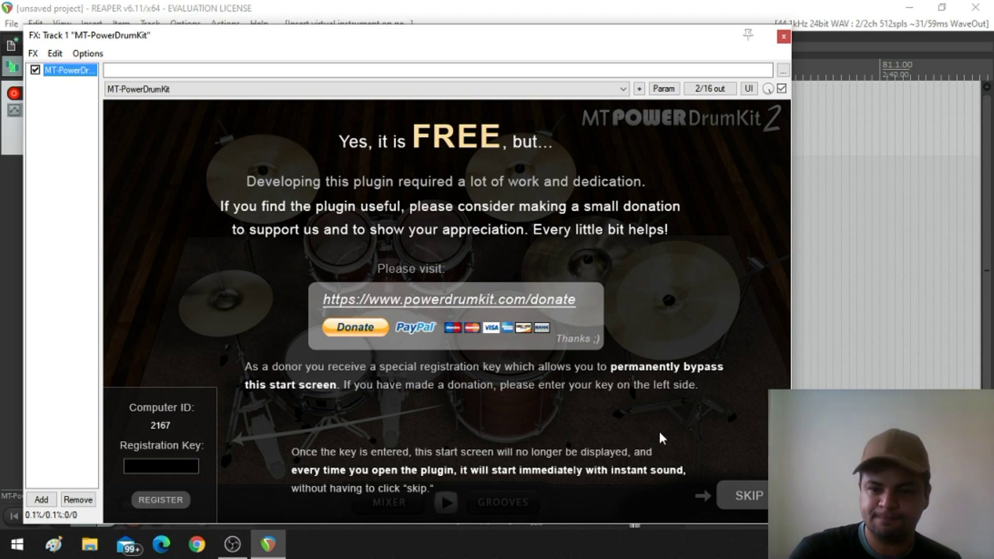
Step: Skip the plugin's donation start screen and open the drum kit's mixer
{"action": "left_click", "coordinate": [749, 499]}
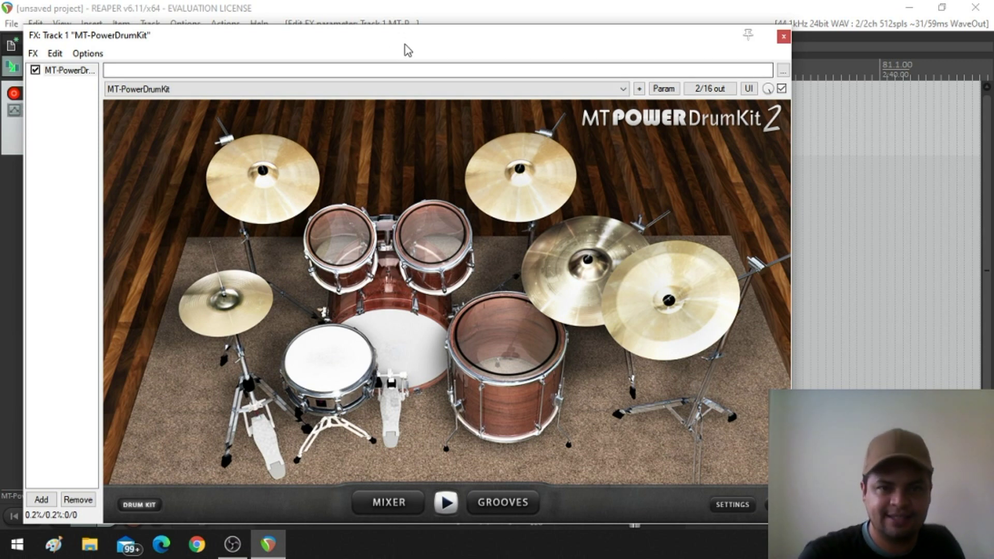
{"action": "left_click_drag", "start_coordinate": [406, 46], "coordinate": [392, 22]}
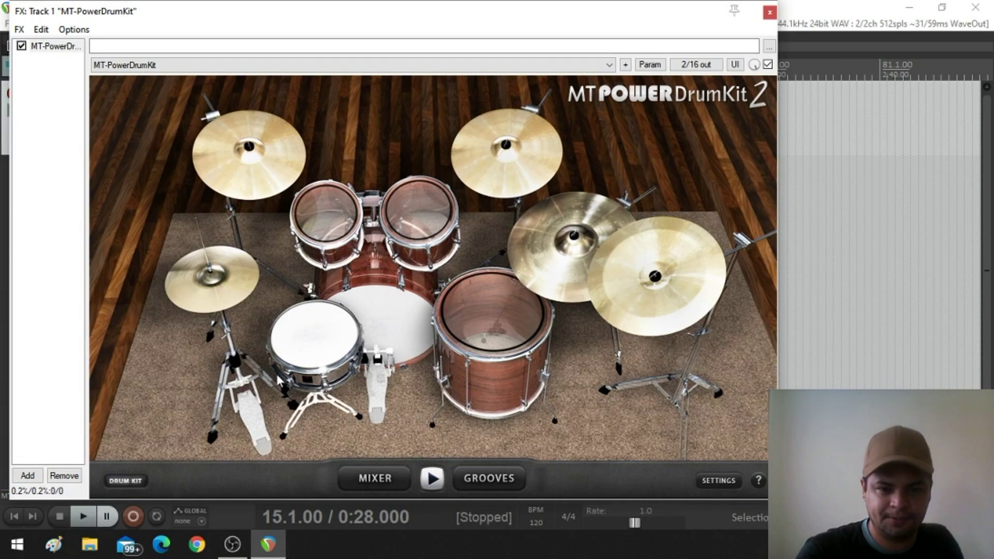
{"action": "left_click", "coordinate": [385, 478]}
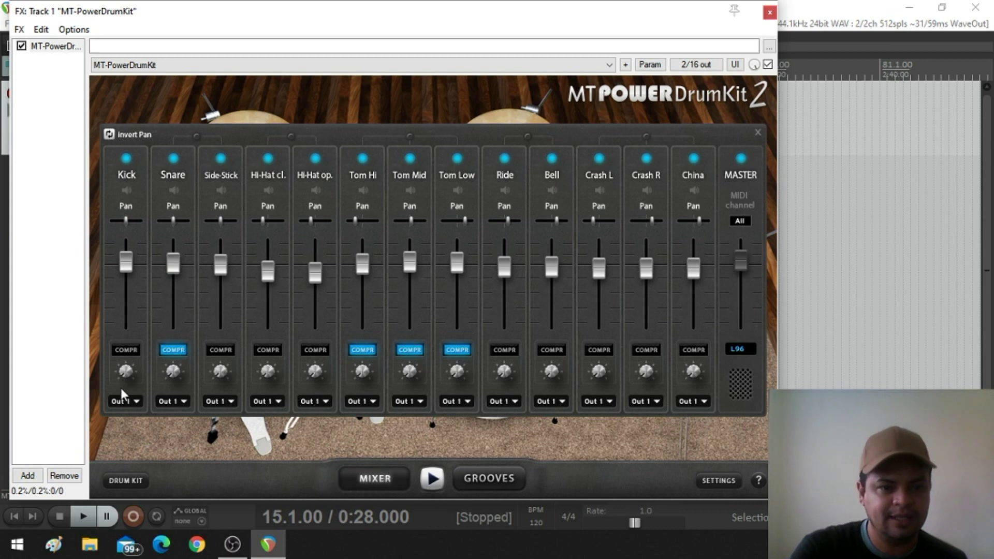
Step: Keep the Kick channel on Out 1 and route the Snare and Side-Stick channels to Out 2
{"action": "left_click", "coordinate": [137, 402]}
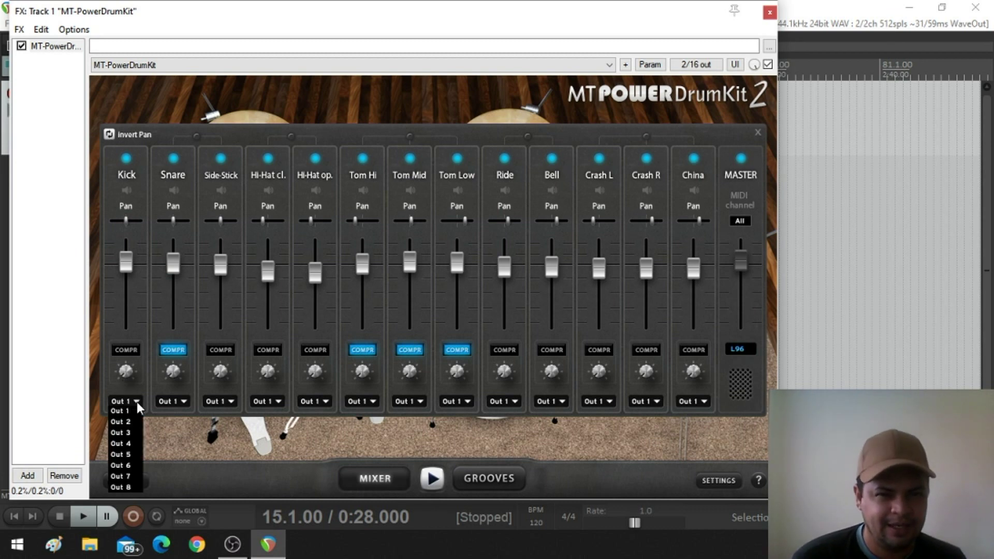
{"action": "left_click", "coordinate": [151, 423]}
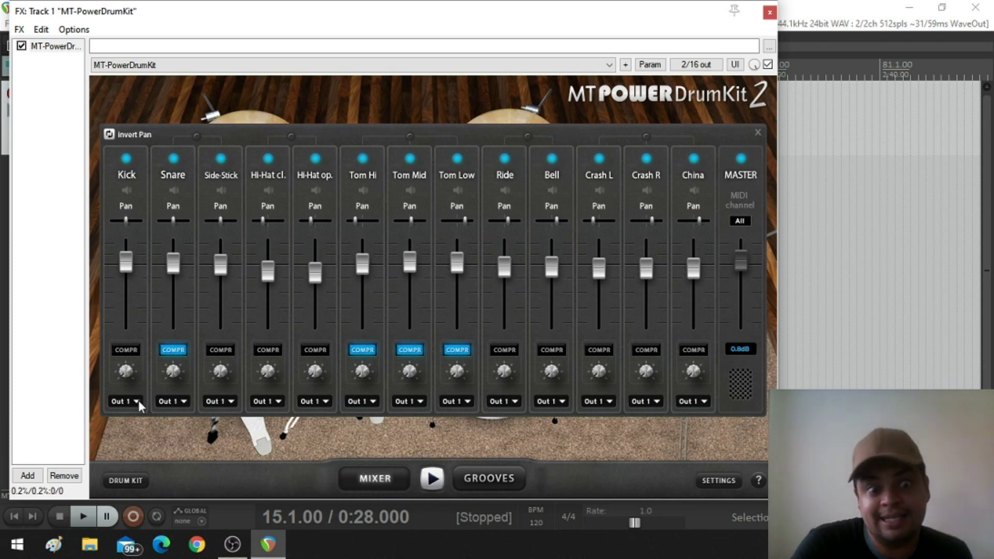
{"action": "left_click", "coordinate": [184, 402]}
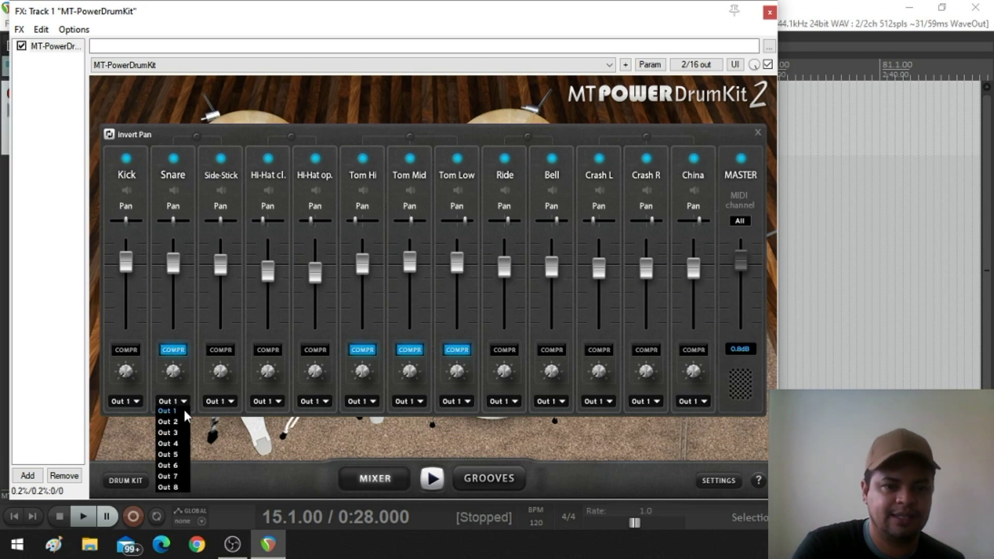
{"action": "left_click", "coordinate": [183, 422]}
{"action": "left_click", "coordinate": [230, 406]}
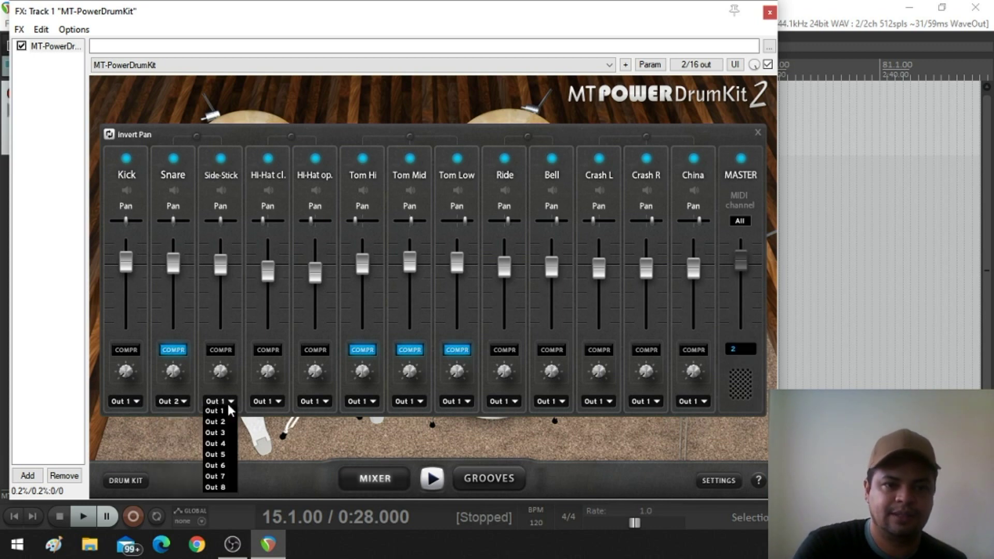
{"action": "left_click", "coordinate": [227, 422]}
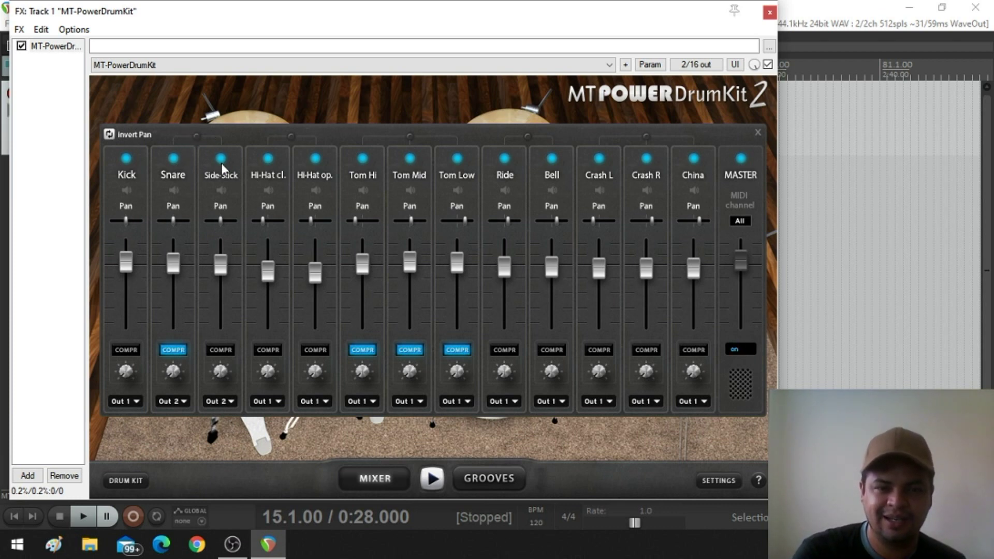
Step: Route the closed and open Hi-Hat channels to Out 3
{"action": "left_click", "coordinate": [281, 403]}
{"action": "left_click", "coordinate": [269, 433]}
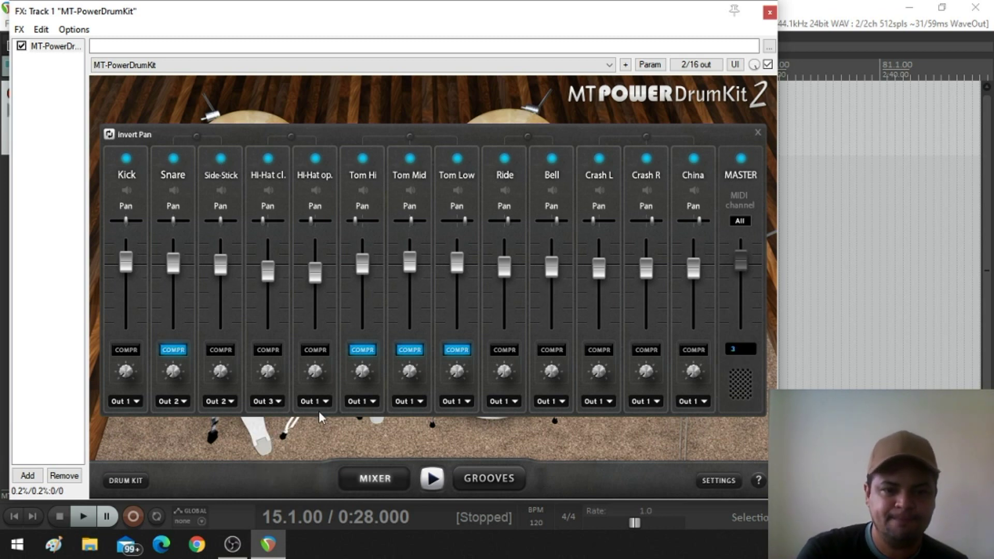
{"action": "left_click", "coordinate": [324, 409]}
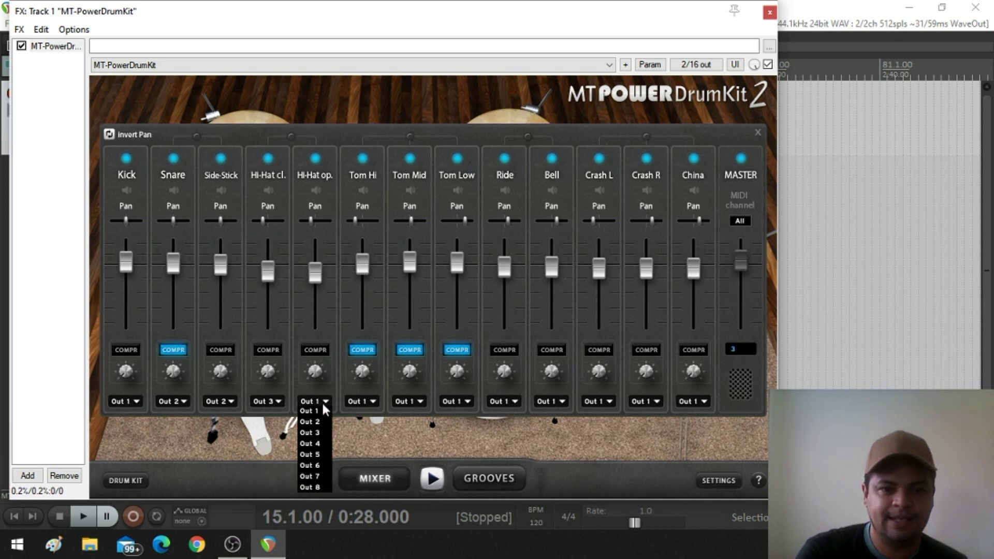
{"action": "left_click", "coordinate": [322, 436]}
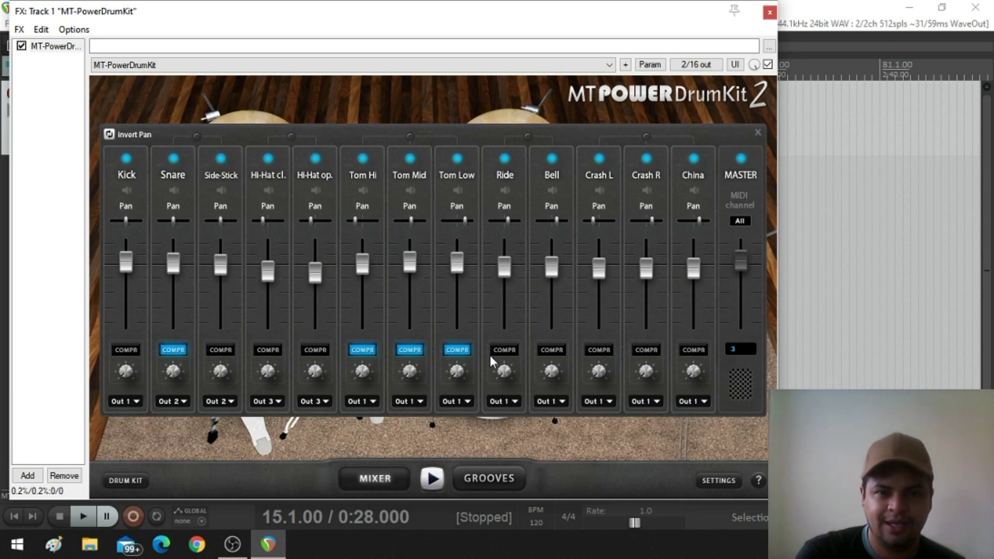
Step: Route the Tom Hi, Tom Mid and Tom Low channels to Out 4
{"action": "left_click", "coordinate": [374, 402]}
{"action": "left_click", "coordinate": [367, 443]}
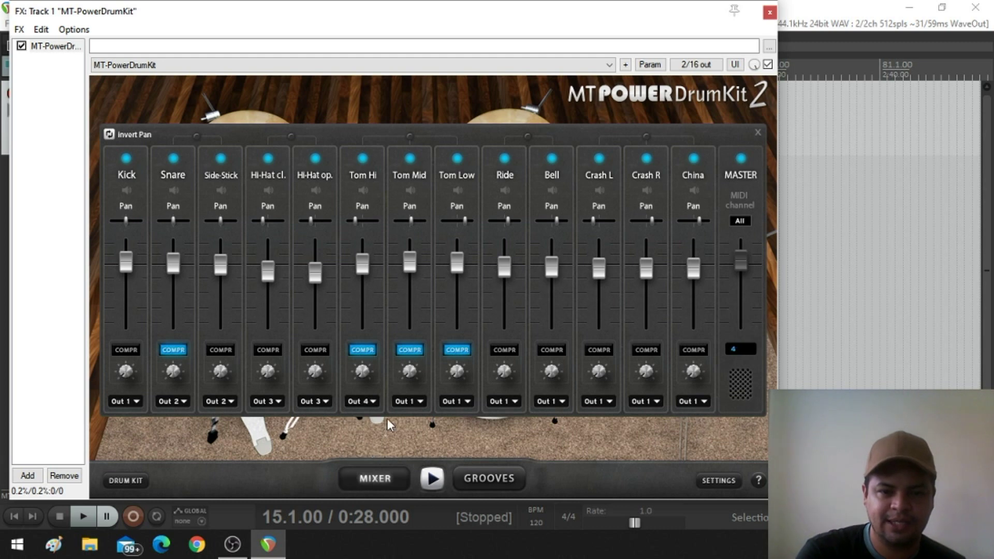
{"action": "left_click", "coordinate": [418, 403]}
{"action": "left_click", "coordinate": [416, 443]}
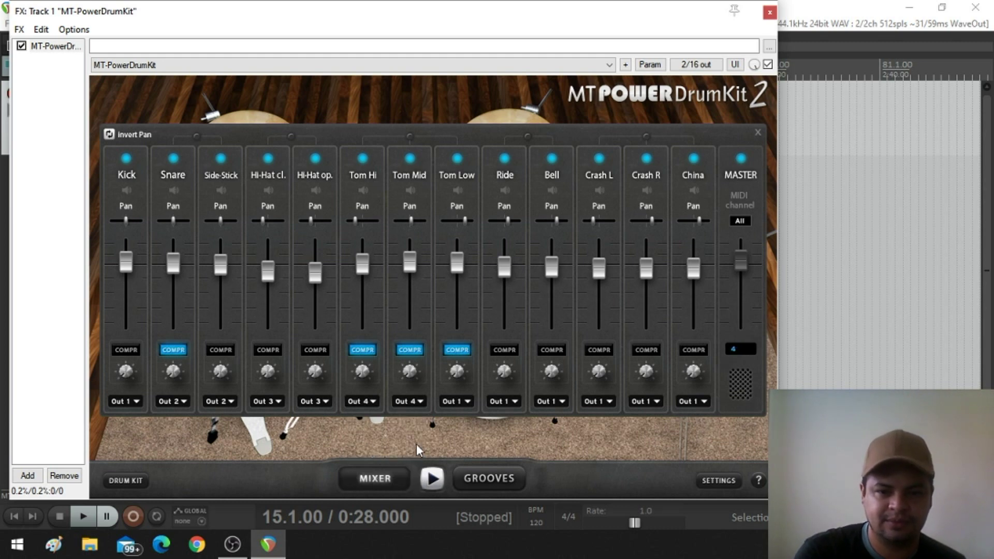
{"action": "left_click", "coordinate": [469, 402]}
{"action": "left_click", "coordinate": [461, 443]}
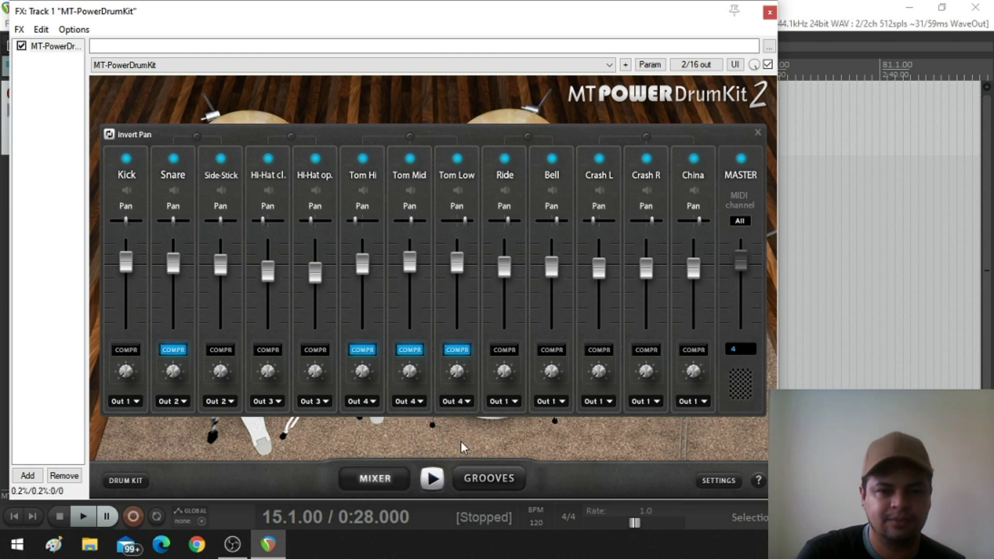
Step: Route the Ride and Bell channels to Out 5
{"action": "left_click", "coordinate": [518, 402]}
{"action": "left_click", "coordinate": [506, 454]}
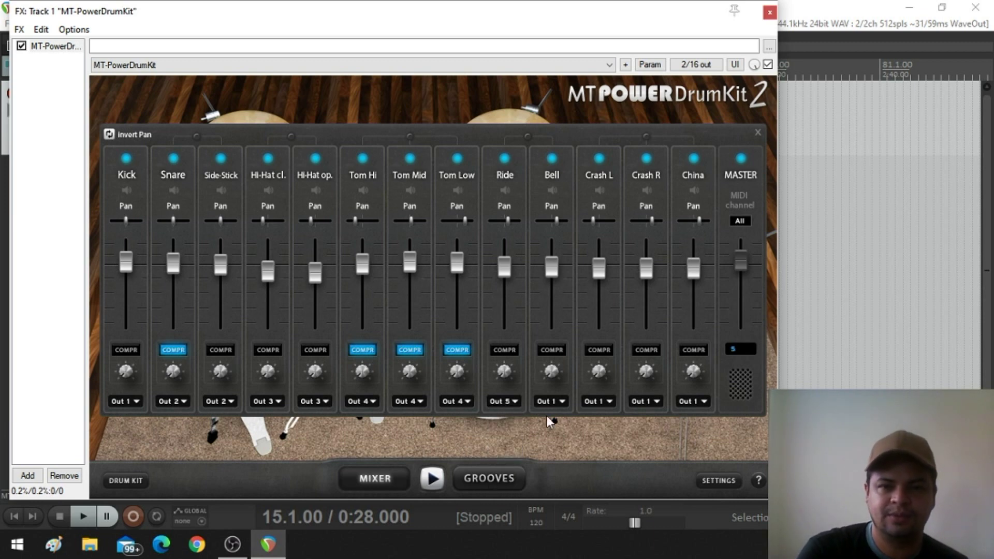
{"action": "left_click", "coordinate": [564, 401]}
{"action": "left_click", "coordinate": [553, 454]}
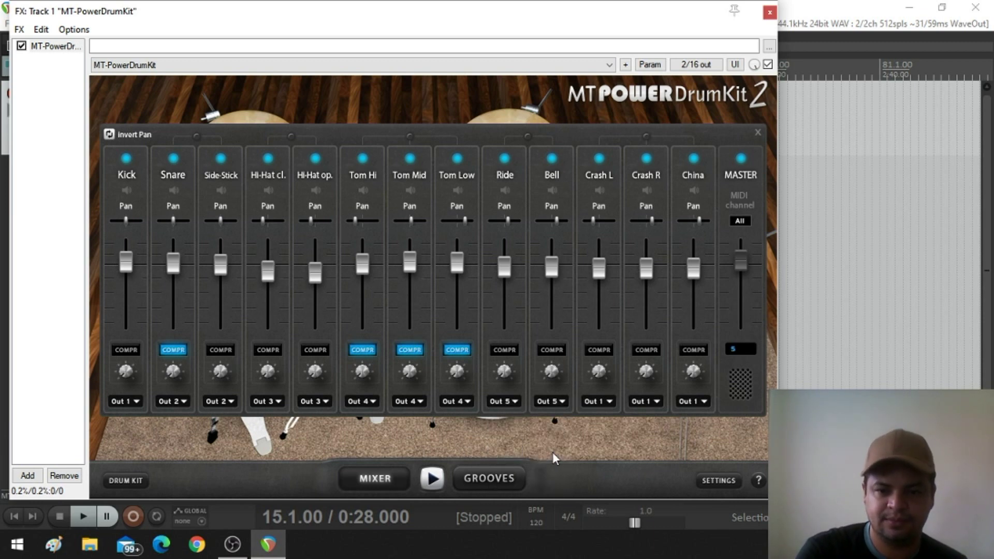
Step: Route the Crash L channel to Out 6, Crash R to Out 7 and China to Out 8
{"action": "left_click", "coordinate": [611, 402]}
{"action": "left_click", "coordinate": [594, 466]}
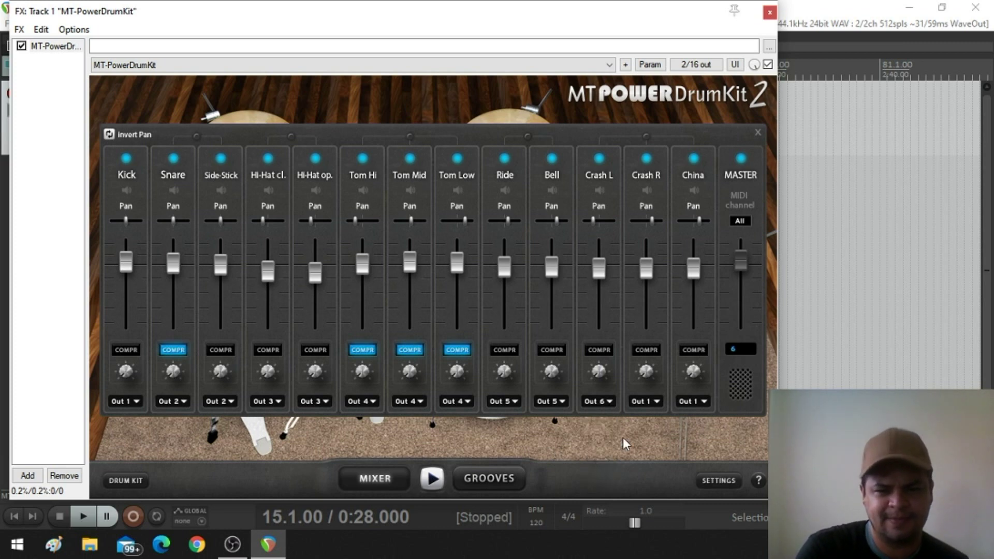
{"action": "left_click", "coordinate": [657, 402]}
{"action": "left_click", "coordinate": [642, 476]}
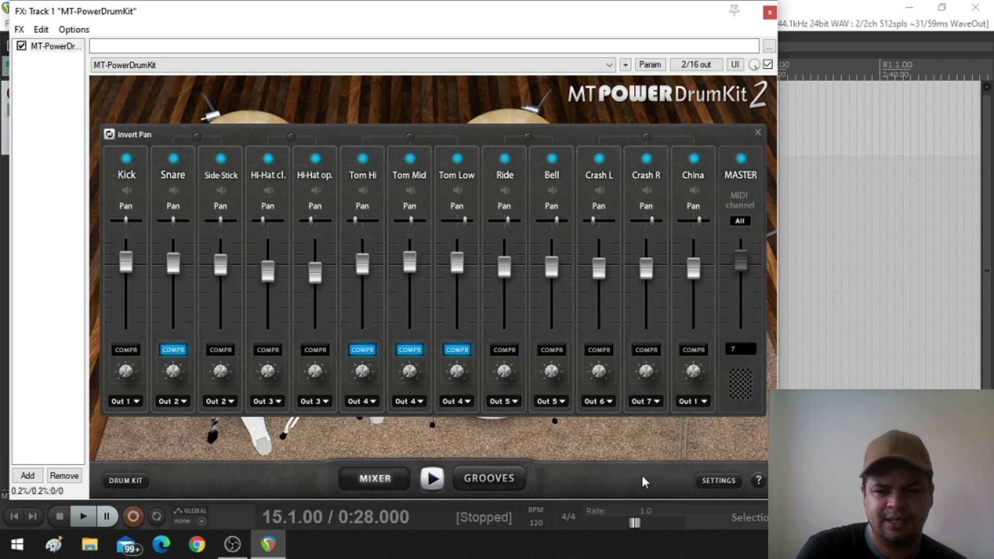
{"action": "left_click", "coordinate": [705, 402]}
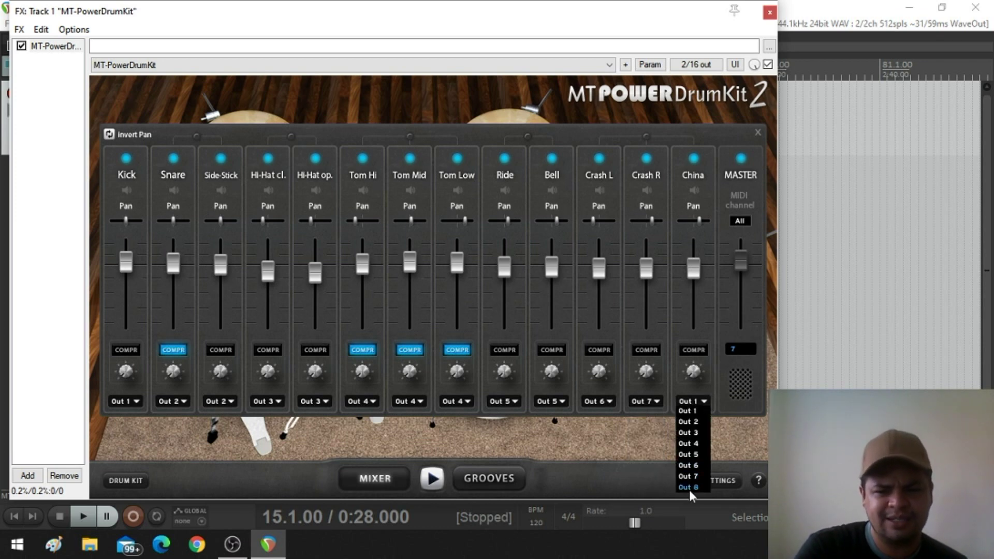
{"action": "left_click", "coordinate": [689, 487]}
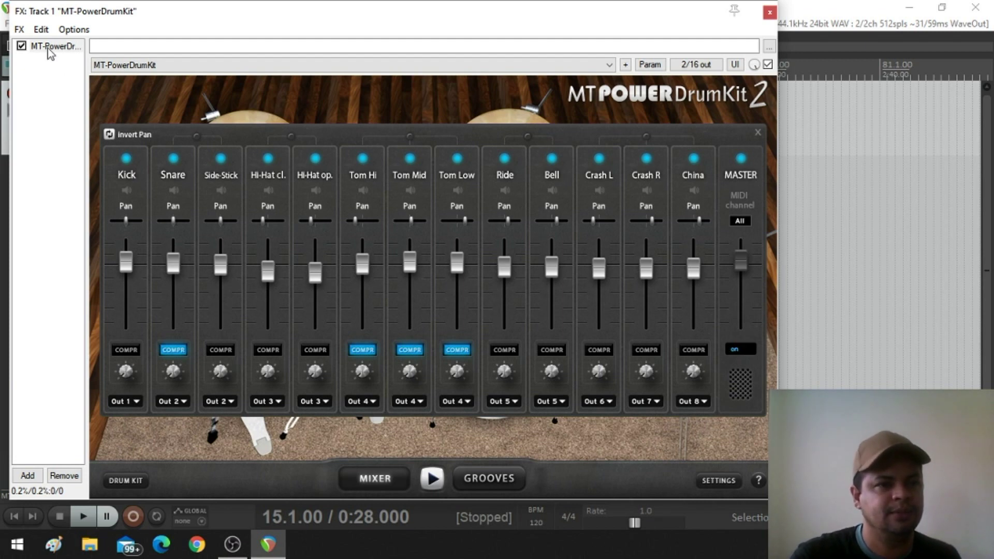
Step: Build multichannel routing for the drum kit's output, accepting the eight new stereo tracks, and close the FX window
{"action": "left_click", "coordinate": [71, 30]}
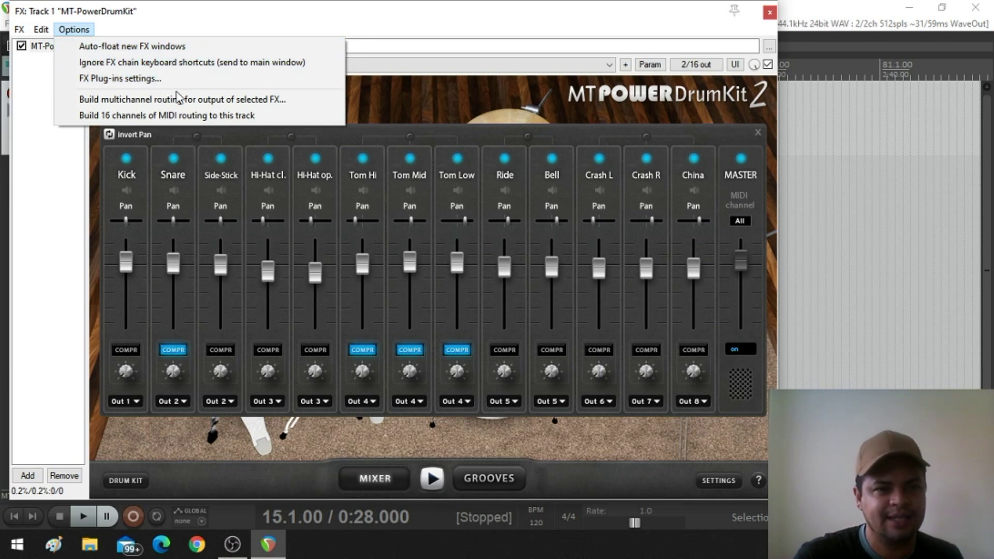
{"action": "left_click", "coordinate": [211, 103]}
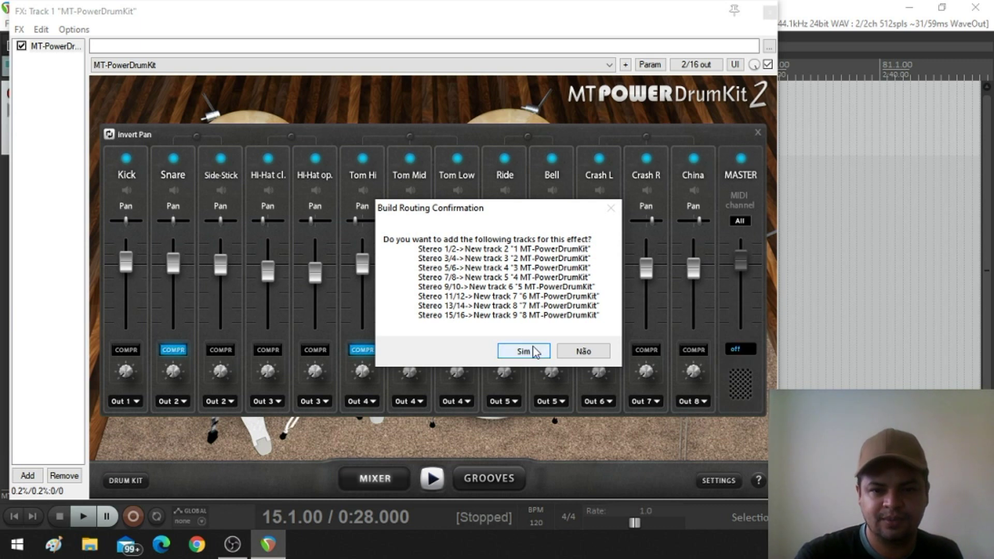
{"action": "left_click", "coordinate": [529, 351]}
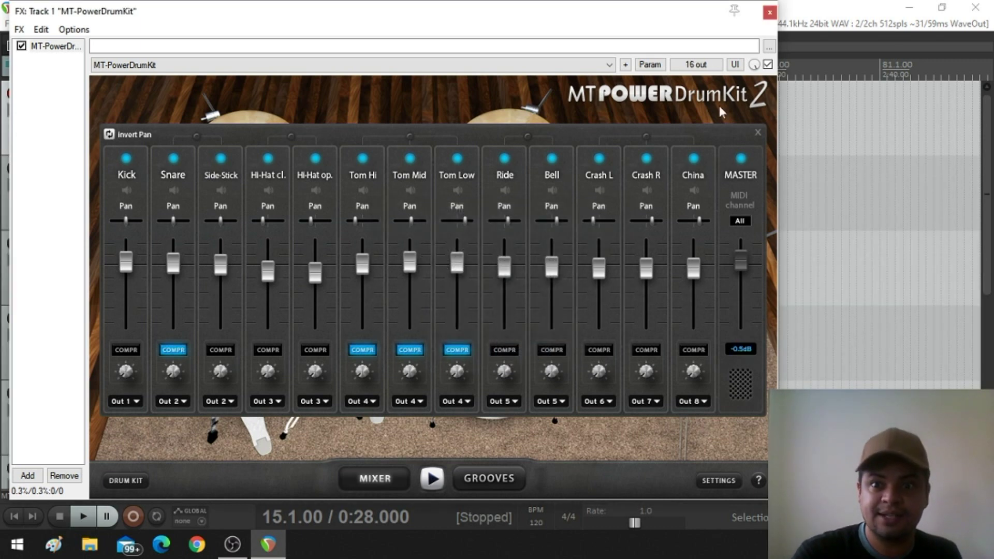
{"action": "left_click", "coordinate": [770, 13]}
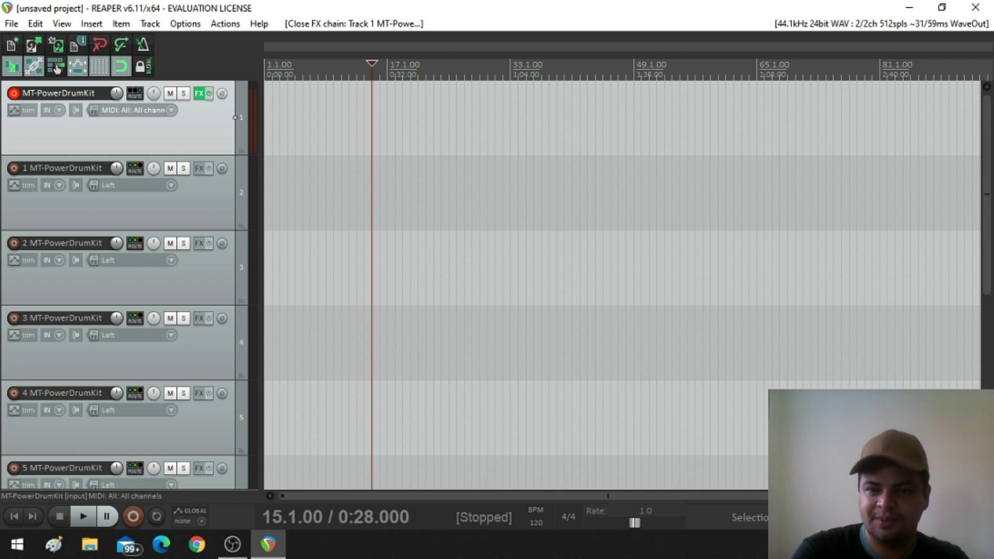
Step: Shrink and place the reopened MT-PowerDrumKit window beside the track list, and audition the snare drum
{"action": "key", "text": "Page_Down"}
{"action": "key", "text": "Page_Down"}
{"action": "key", "text": "Page_Down"}
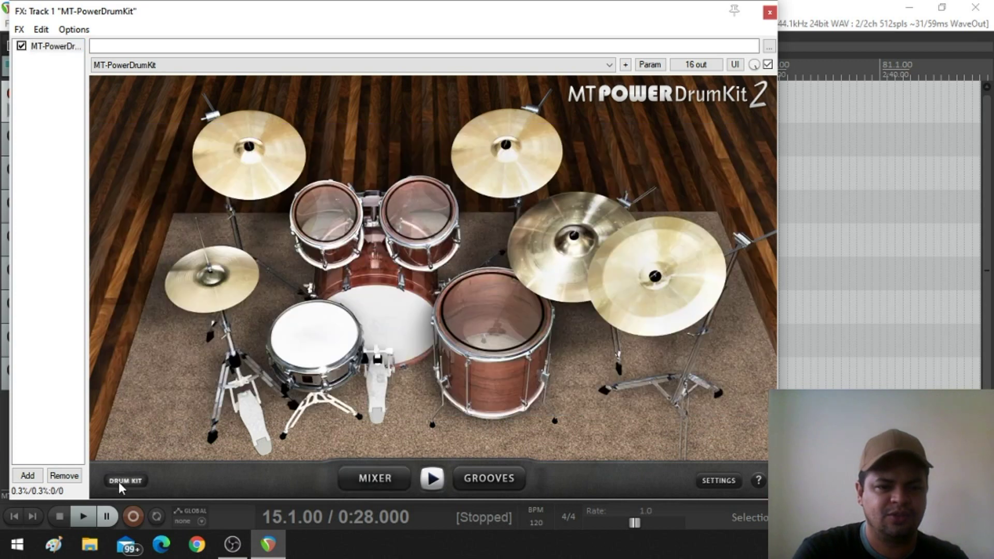
{"action": "left_click", "coordinate": [126, 481]}
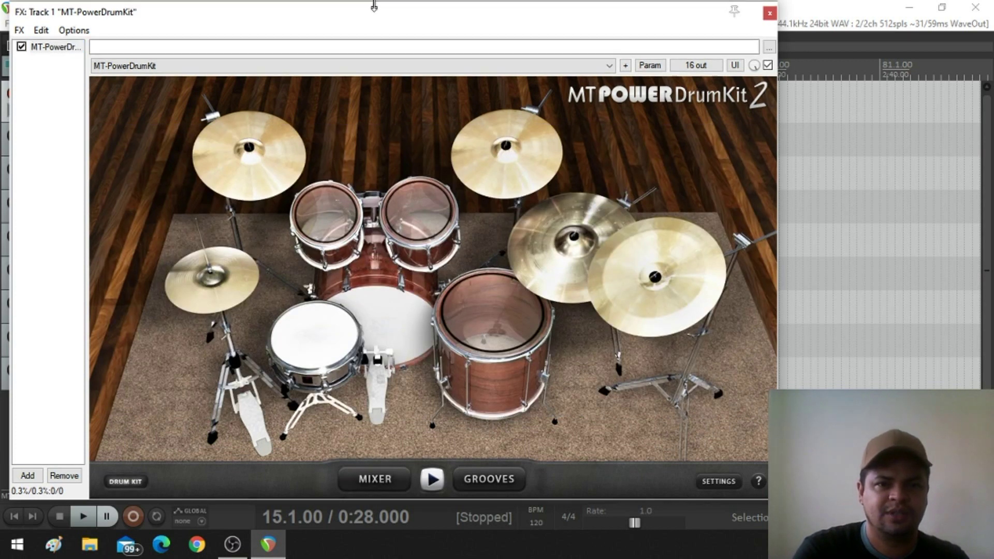
{"action": "left_click_drag", "start_coordinate": [374, 5], "coordinate": [374, 85]}
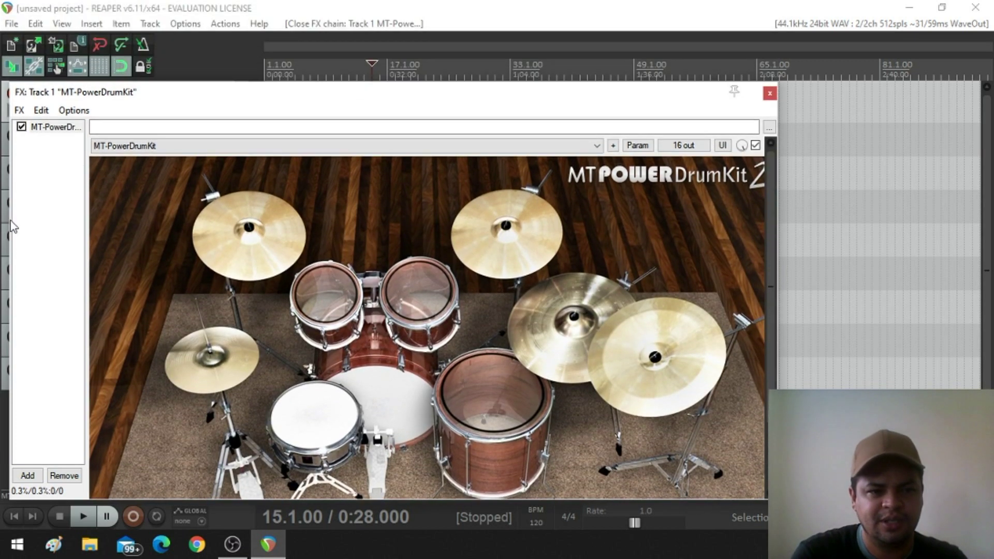
{"action": "left_click_drag", "start_coordinate": [10, 221], "coordinate": [94, 222]}
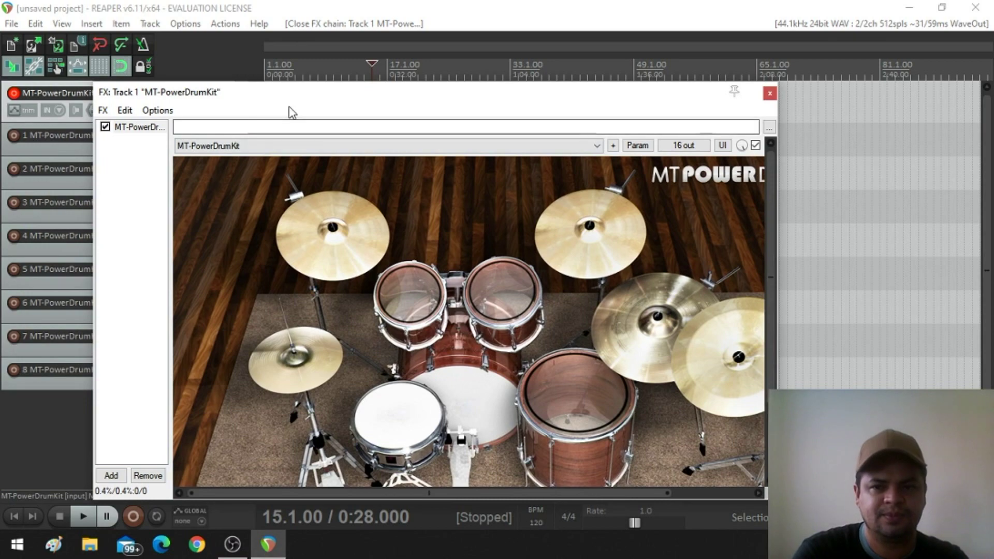
{"action": "left_click_drag", "start_coordinate": [341, 97], "coordinate": [523, 7]}
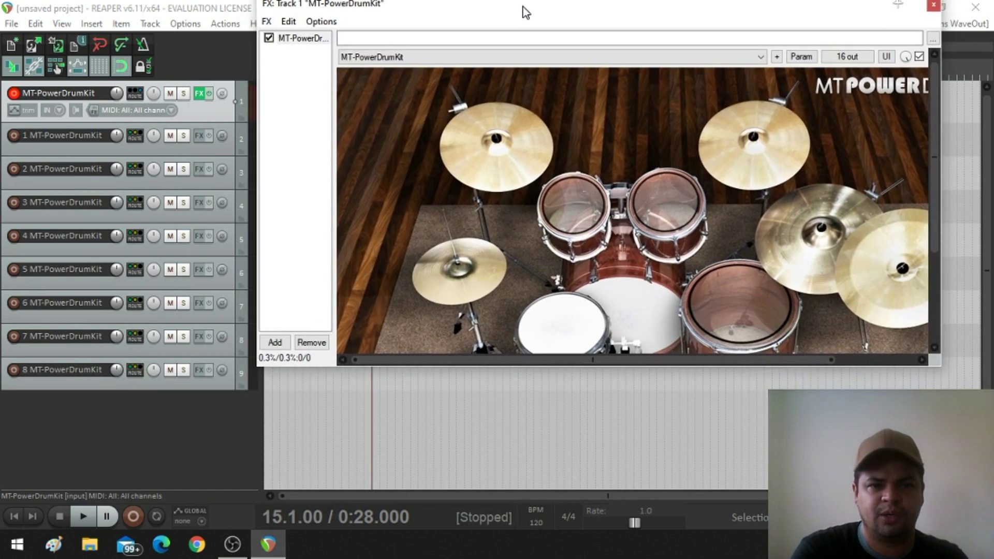
{"action": "left_click", "coordinate": [572, 347]}
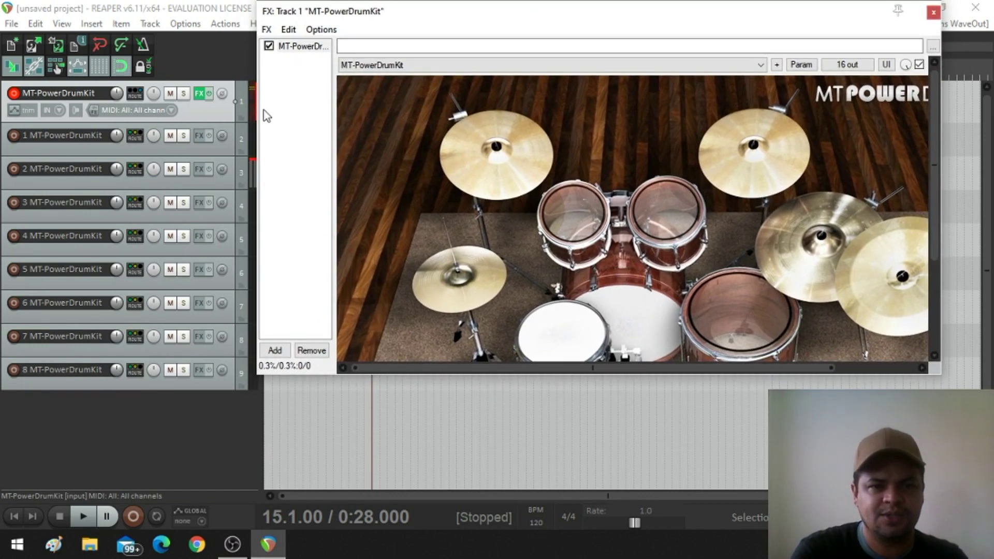
Step: Audition the snare, kick, hi-hat, both crashes, ride and China in the narrowed drum kit window, and close it
{"action": "left_click_drag", "start_coordinate": [257, 112], "coordinate": [272, 113]}
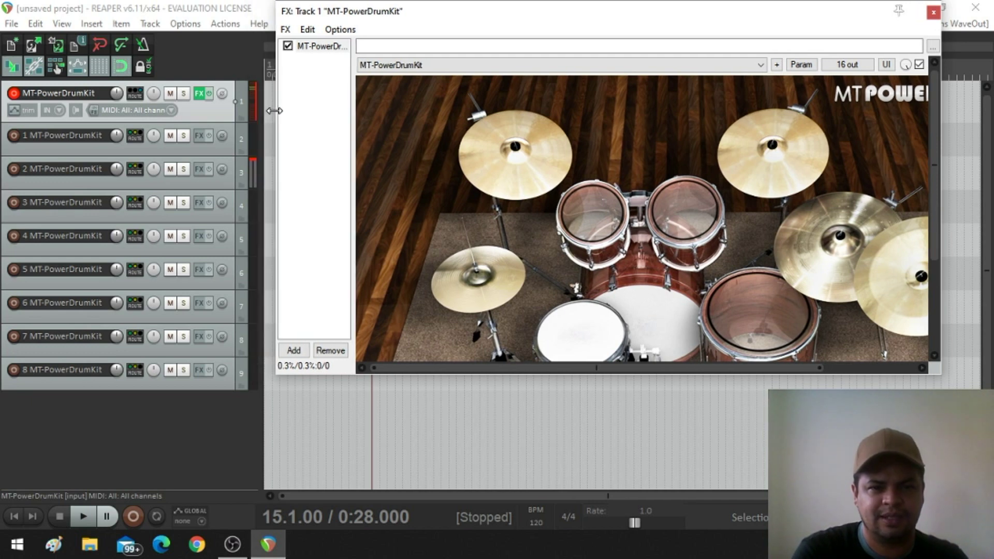
{"action": "left_click_drag", "start_coordinate": [474, 18], "coordinate": [474, 20]}
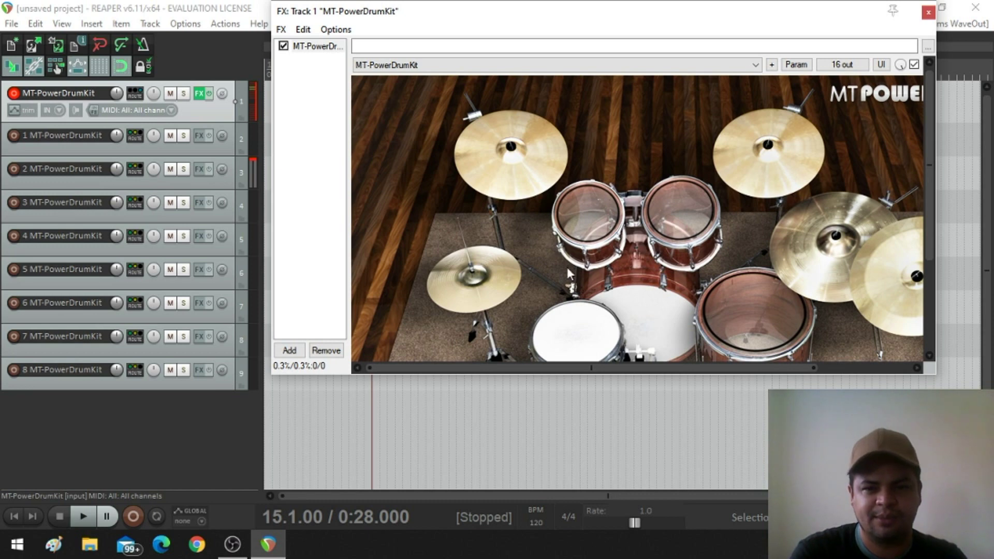
{"action": "left_click", "coordinate": [579, 341]}
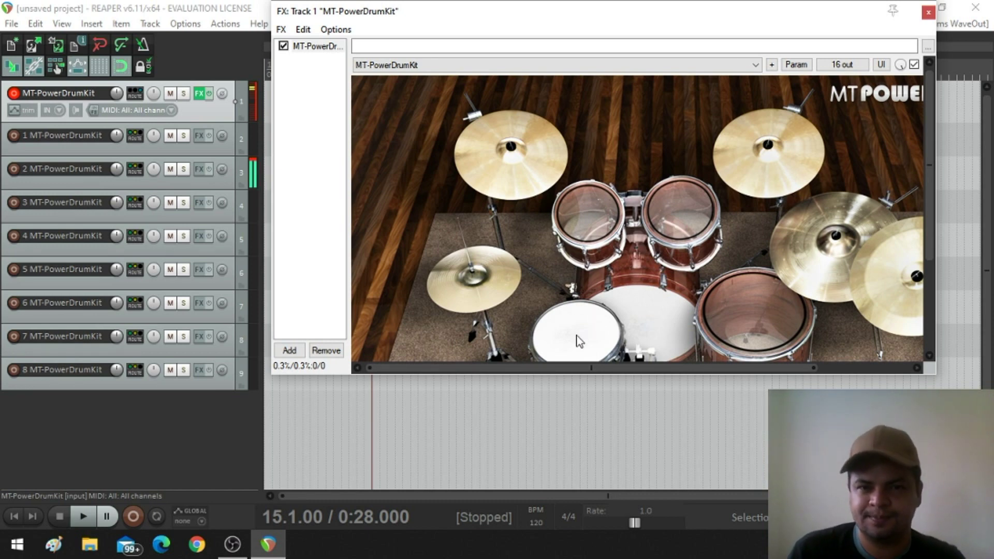
{"action": "left_click", "coordinate": [645, 314]}
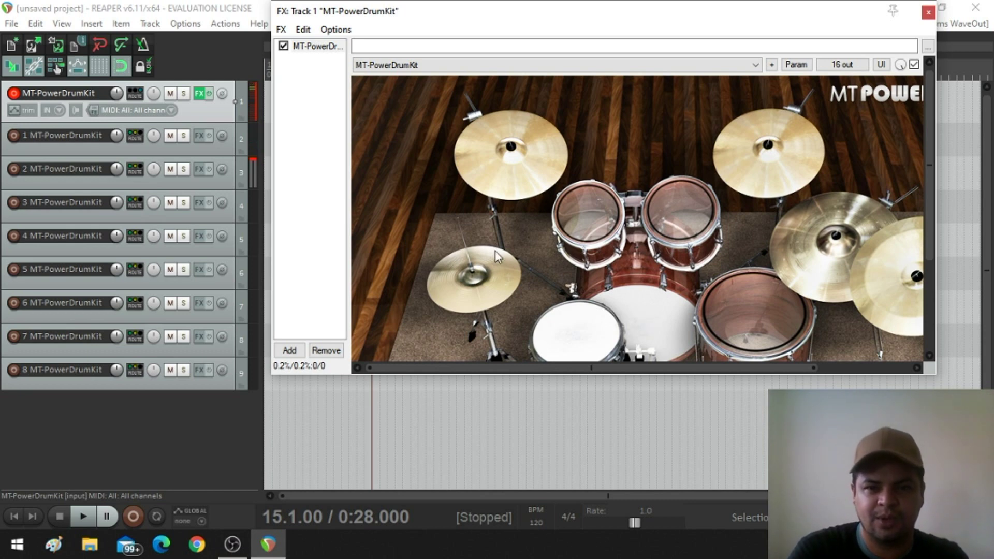
{"action": "left_click", "coordinate": [490, 283]}
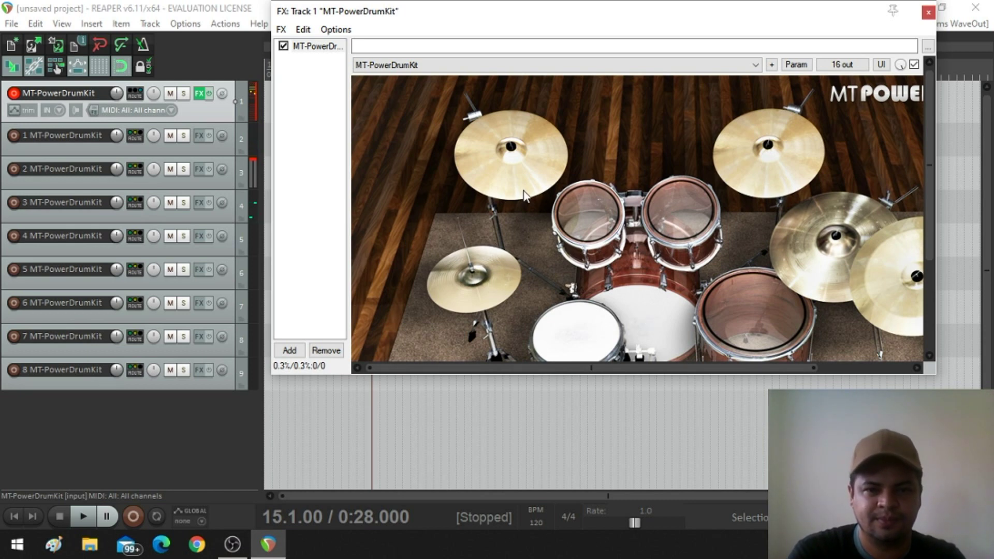
{"action": "left_click", "coordinate": [510, 178]}
{"action": "left_click", "coordinate": [748, 162]}
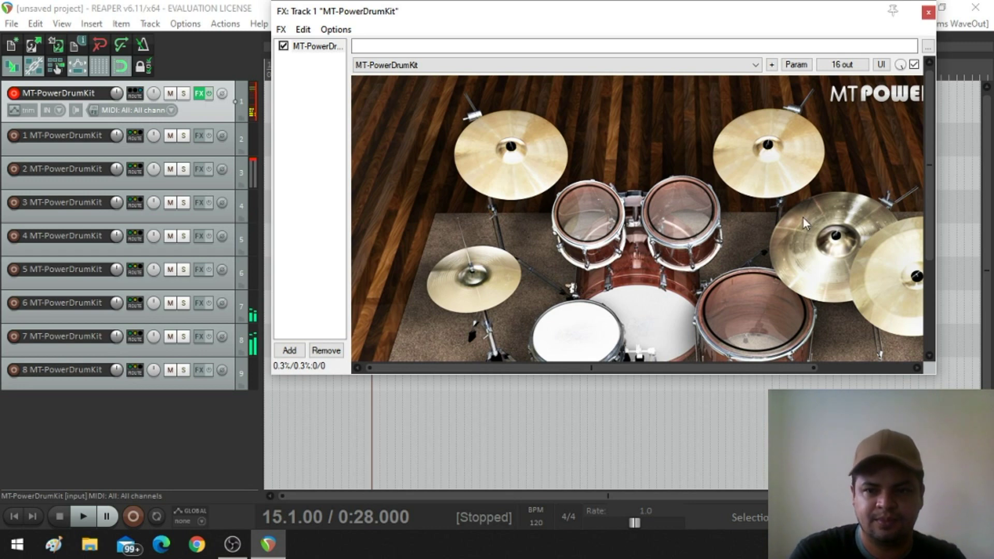
{"action": "left_click", "coordinate": [818, 270]}
{"action": "left_click", "coordinate": [902, 281]}
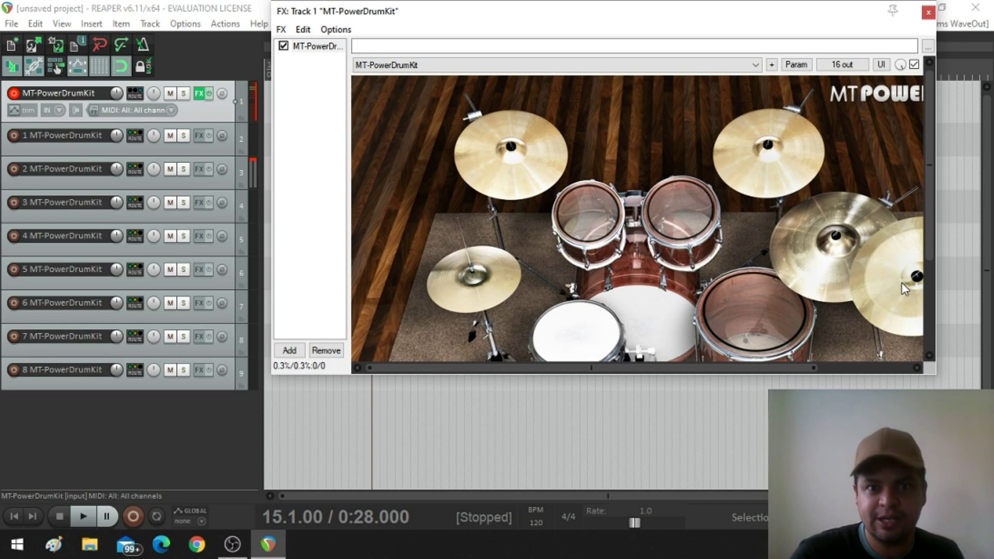
{"action": "left_click", "coordinate": [929, 13]}
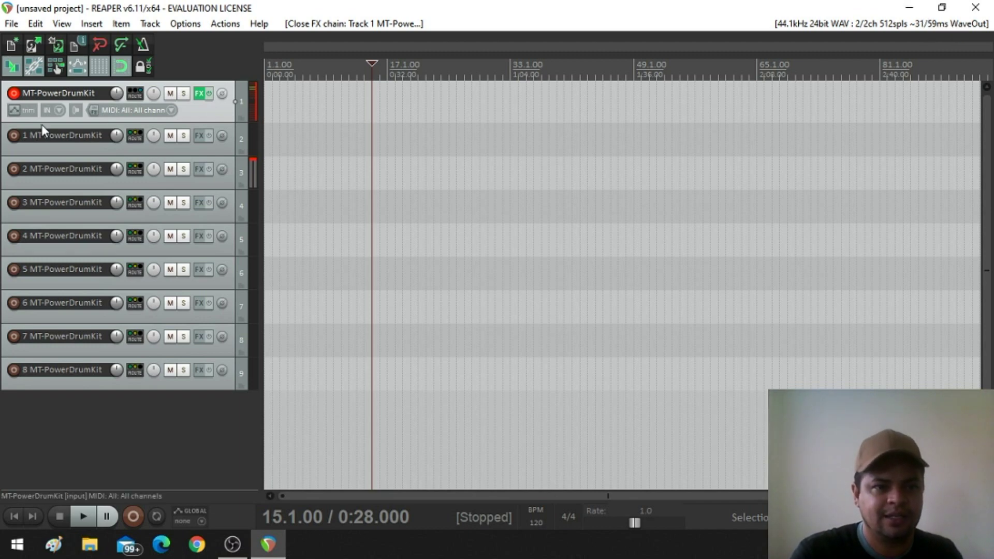
Step: Enlarge the tracks and turn off record monitoring for all eight drum output tracks, leaving only the main MT-PowerDrumKit track selected
{"action": "left_click", "coordinate": [212, 148]}
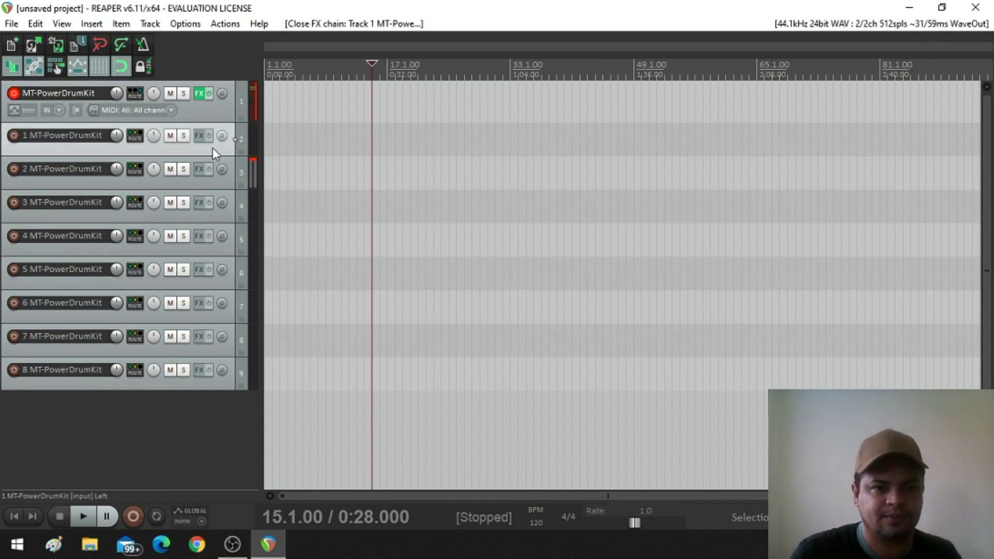
{"action": "left_click", "coordinate": [216, 381], "text": "shift"}
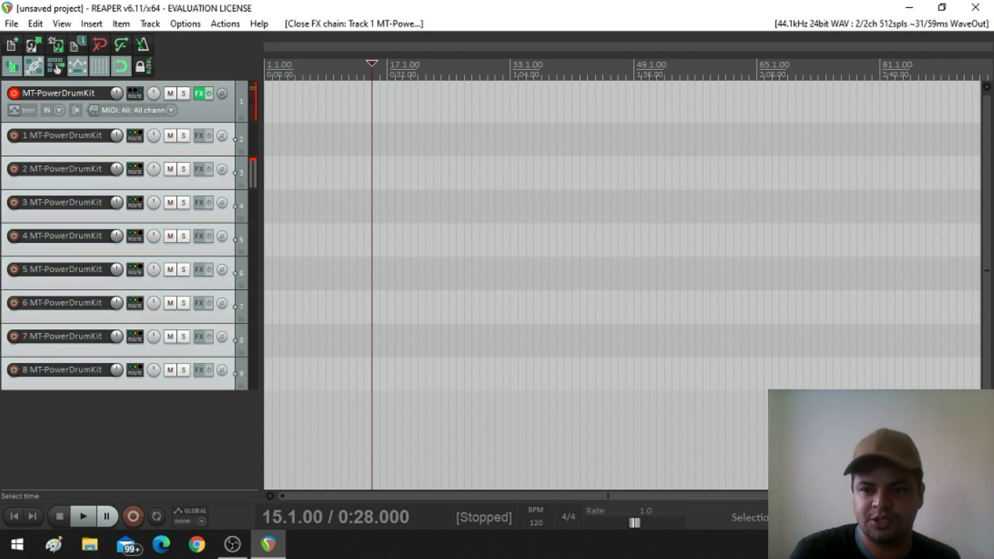
{"action": "key", "text": "Page_Up"}
{"action": "key", "text": "Page_Up"}
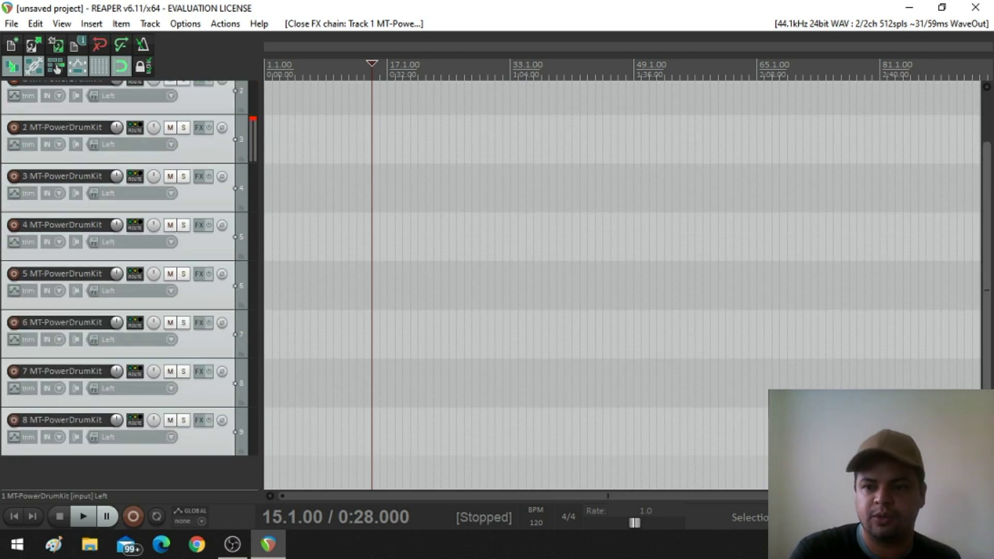
{"action": "scroll", "coordinate": [124, 285], "scroll_direction": "up", "scroll_amount": 1}
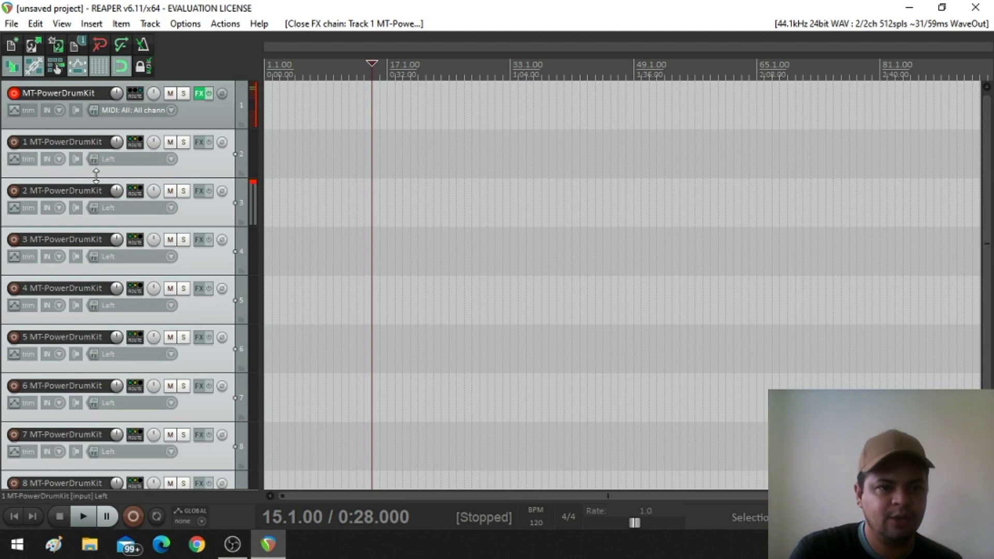
{"action": "left_click", "coordinate": [73, 161]}
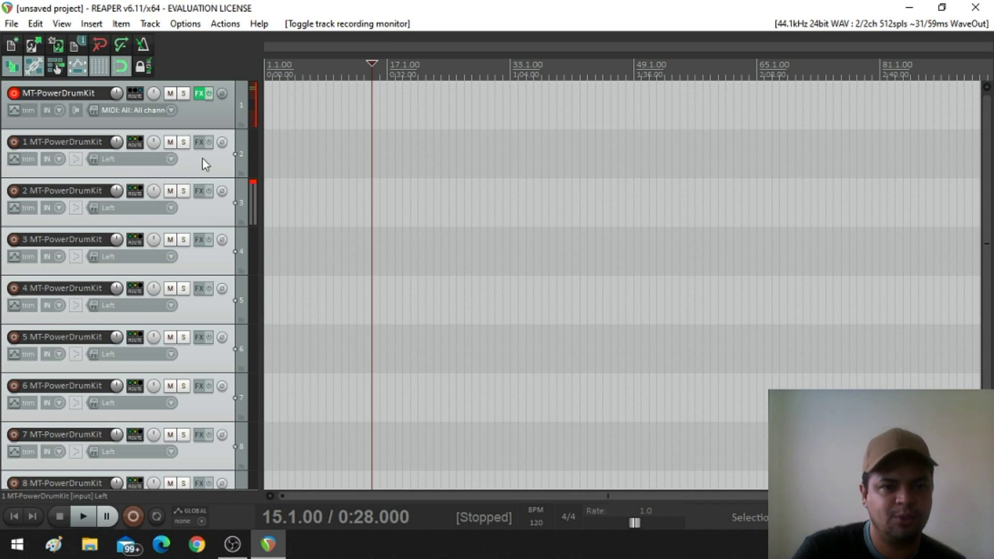
{"action": "left_click", "coordinate": [203, 108]}
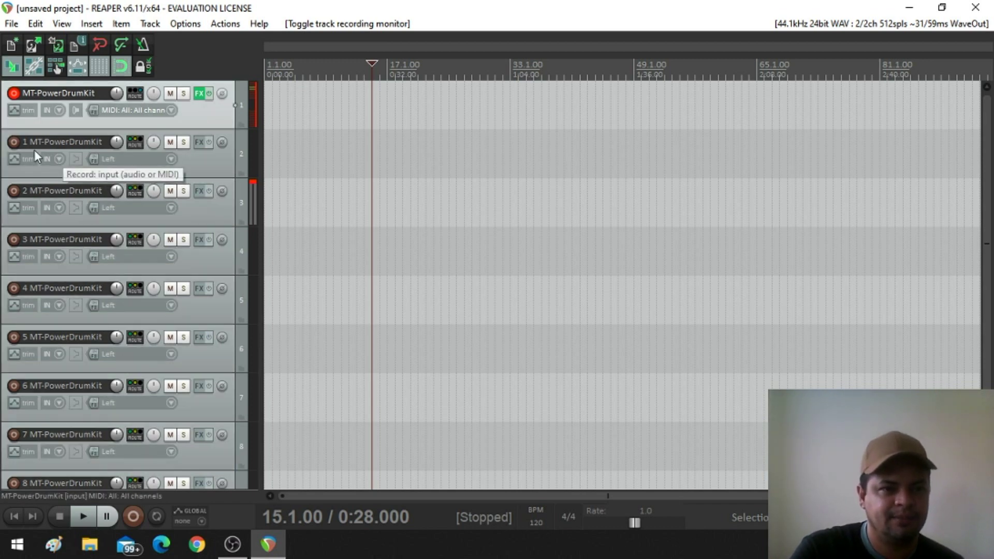
{"action": "left_click", "coordinate": [12, 143]}
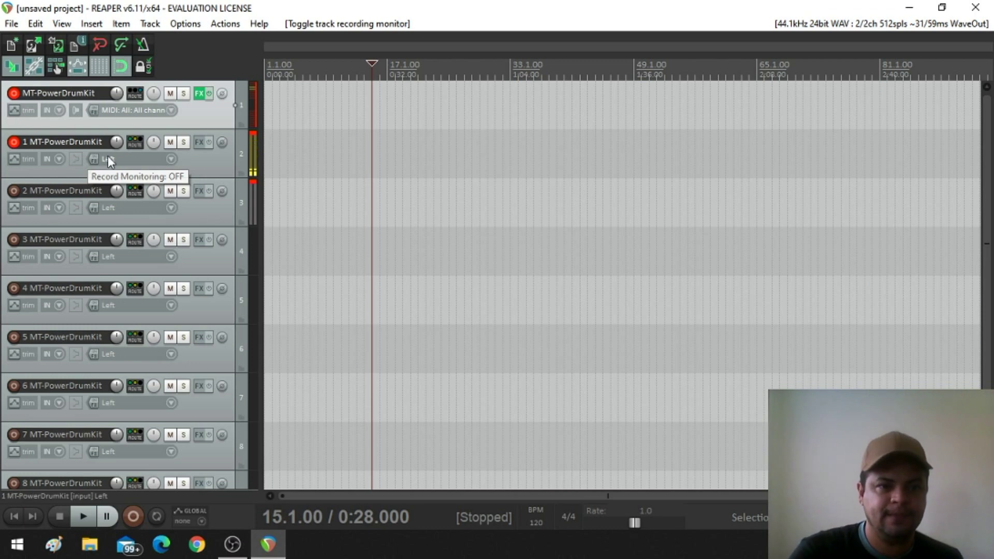
{"action": "left_click", "coordinate": [172, 159]}
{"action": "mouse_move", "coordinate": [282, 185]}
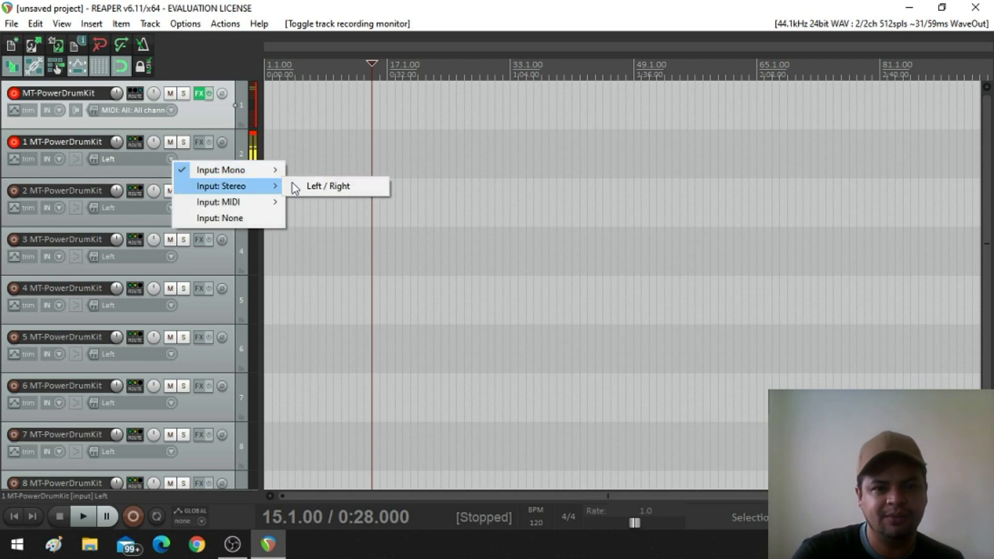
{"action": "left_click", "coordinate": [166, 172]}
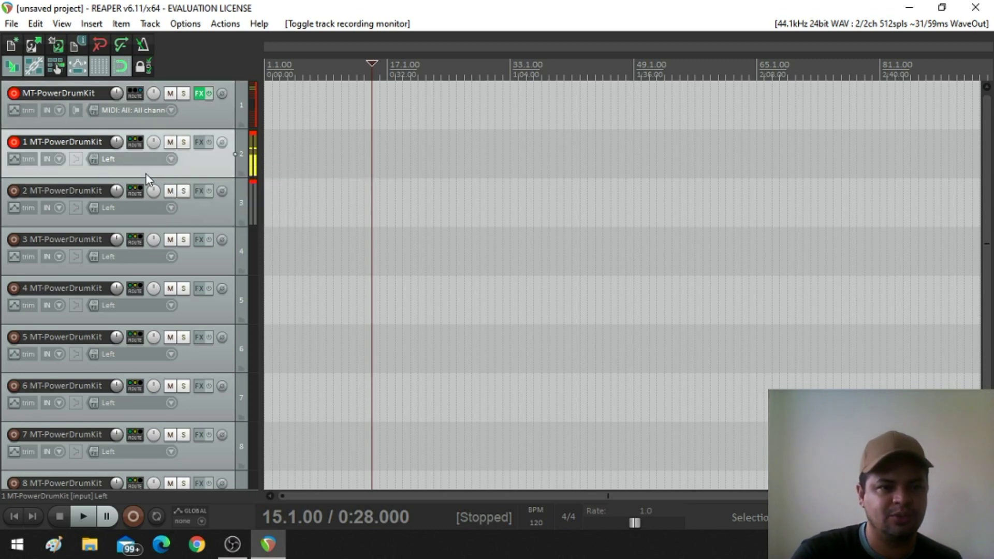
{"action": "left_click", "coordinate": [14, 143]}
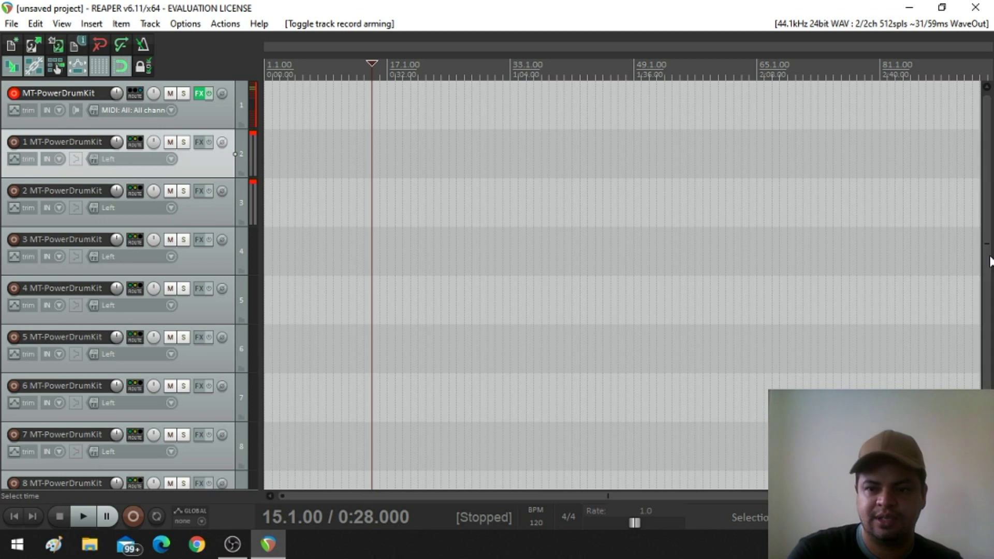
Step: Set the recording input of all eight drum output tracks to stereo Left / Right
{"action": "scroll", "coordinate": [986, 326], "scroll_direction": "down", "scroll_amount": 2}
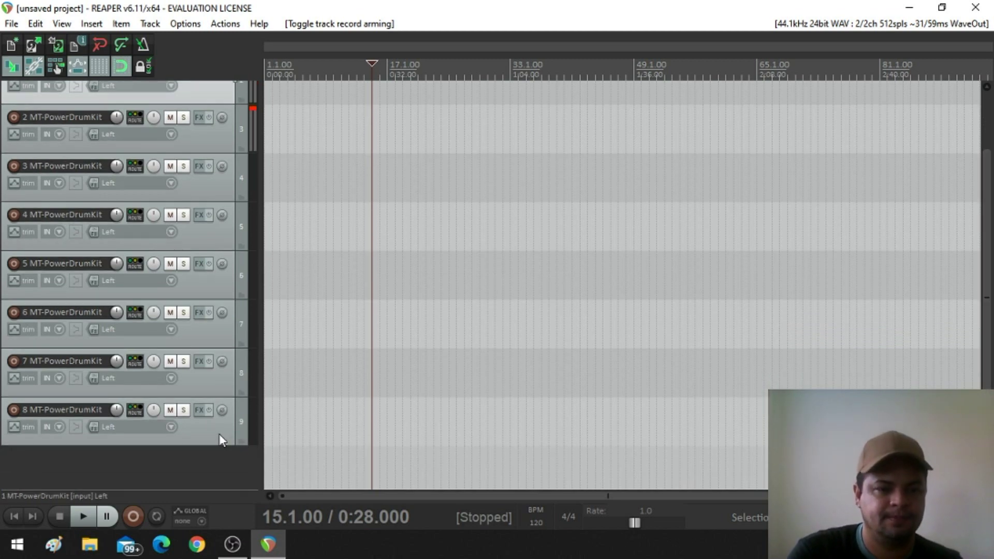
{"action": "scroll", "coordinate": [988, 282], "scroll_direction": "up", "scroll_amount": 2}
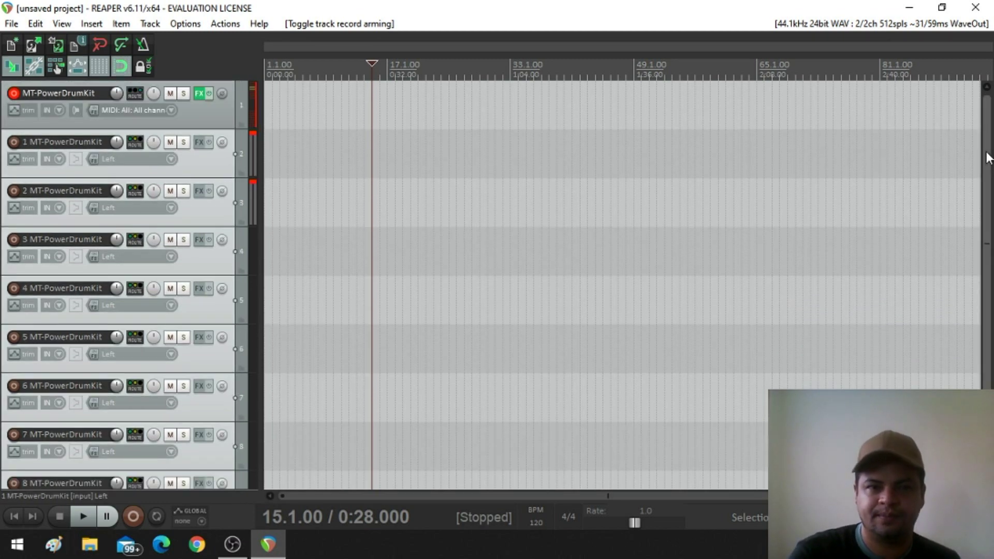
{"action": "left_click", "coordinate": [172, 158]}
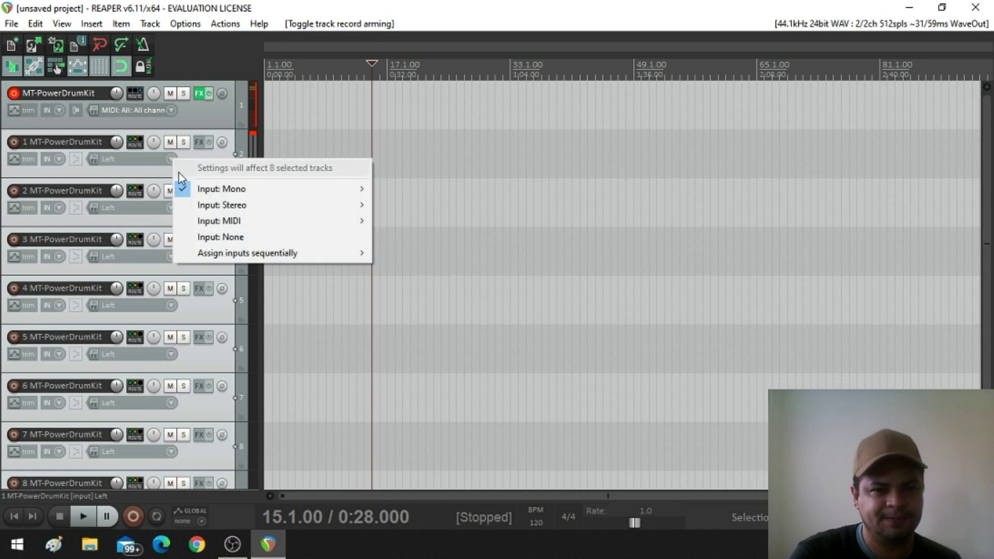
{"action": "mouse_move", "coordinate": [250, 207]}
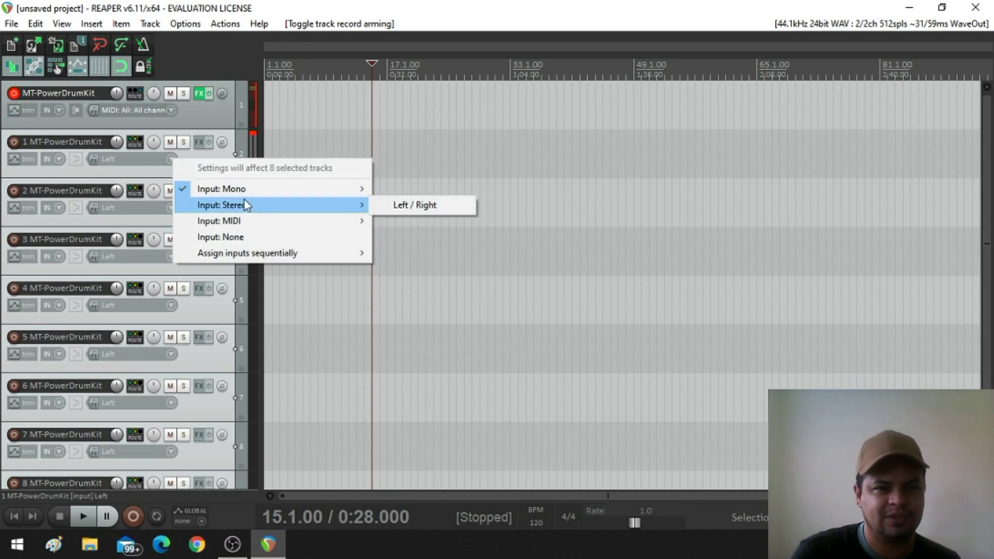
{"action": "left_click", "coordinate": [407, 205]}
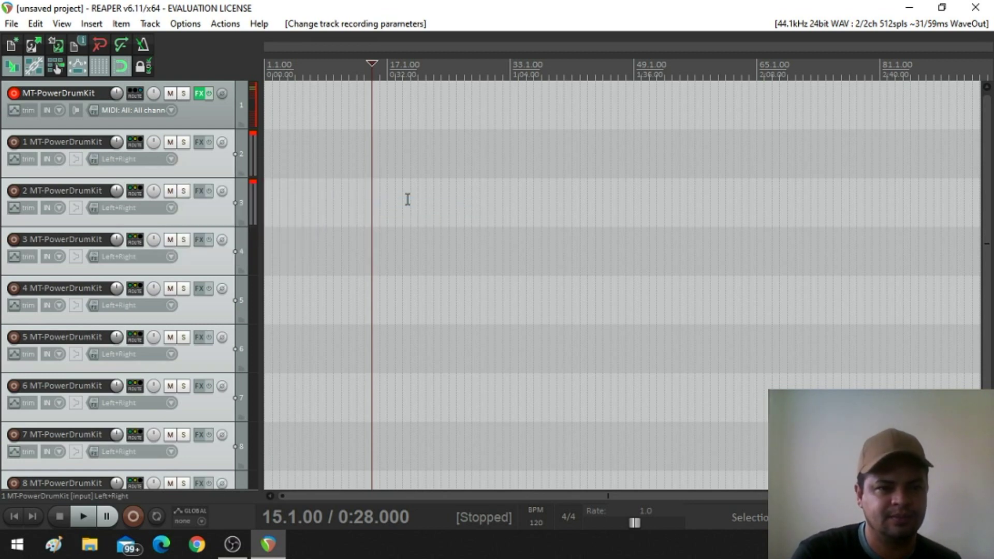
Step: Set the record mode of all eight selected output tracks to Record: output (stereo)
{"action": "left_click", "coordinate": [58, 160]}
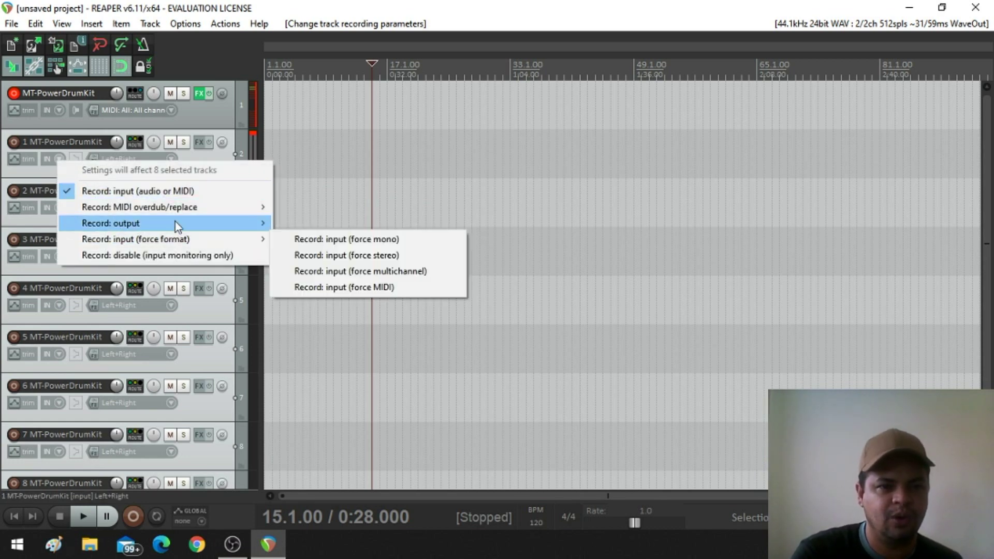
{"action": "mouse_move", "coordinate": [195, 220]}
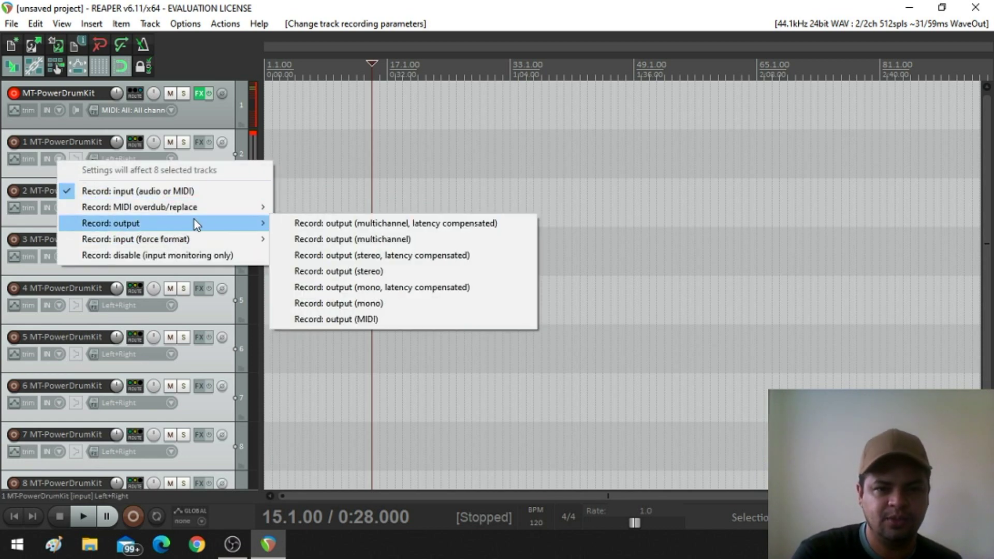
{"action": "left_click", "coordinate": [356, 273]}
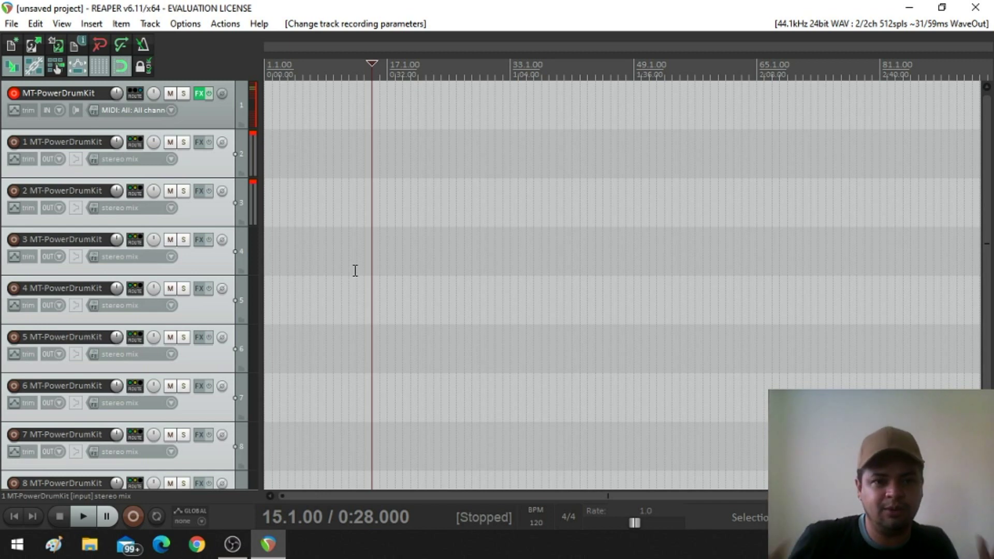
Step: Review the available record output modes for the track 2 MT-PowerDrumKit and keep Record: output (stereo)
{"action": "left_click", "coordinate": [196, 222]}
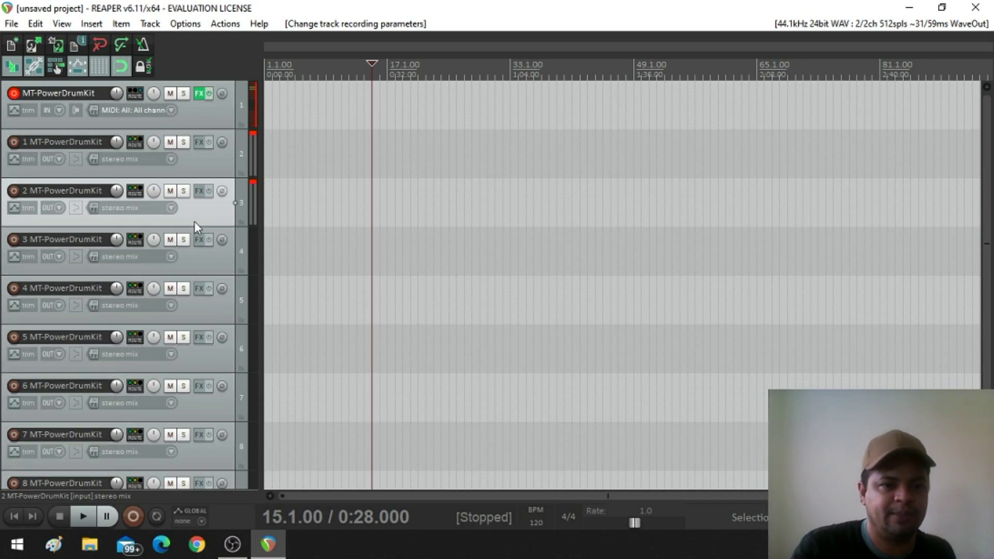
{"action": "left_click", "coordinate": [56, 206]}
{"action": "mouse_move", "coordinate": [123, 248]}
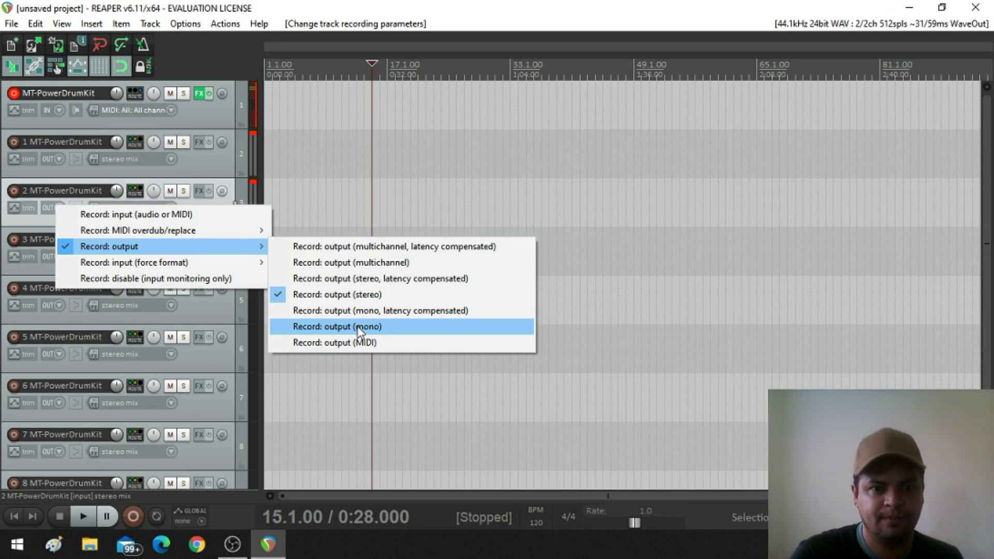
{"action": "left_click", "coordinate": [328, 293]}
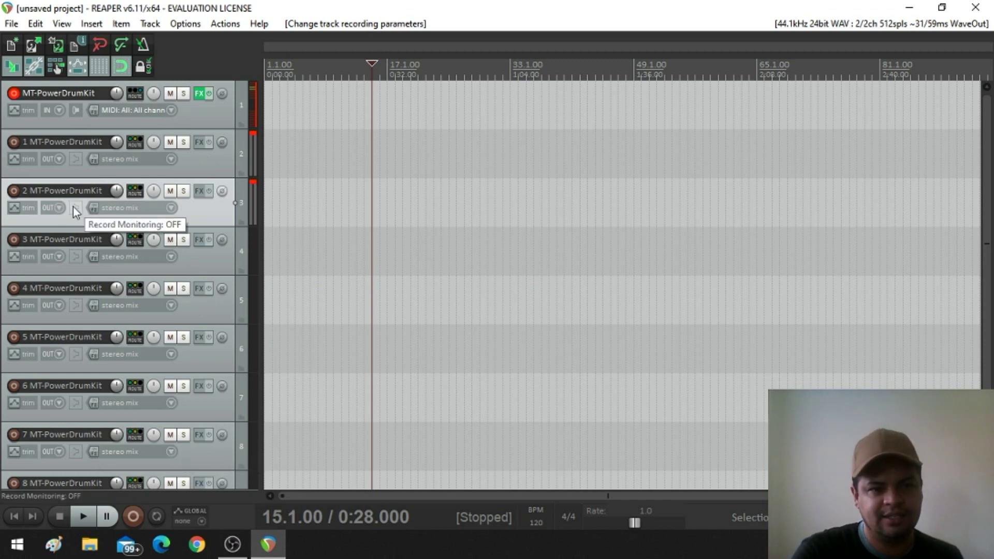
Step: Test record arming on the track 1 MT-PowerDrumKit, and disarm both it and the main MT-PowerDrumKit track
{"action": "left_click", "coordinate": [14, 142]}
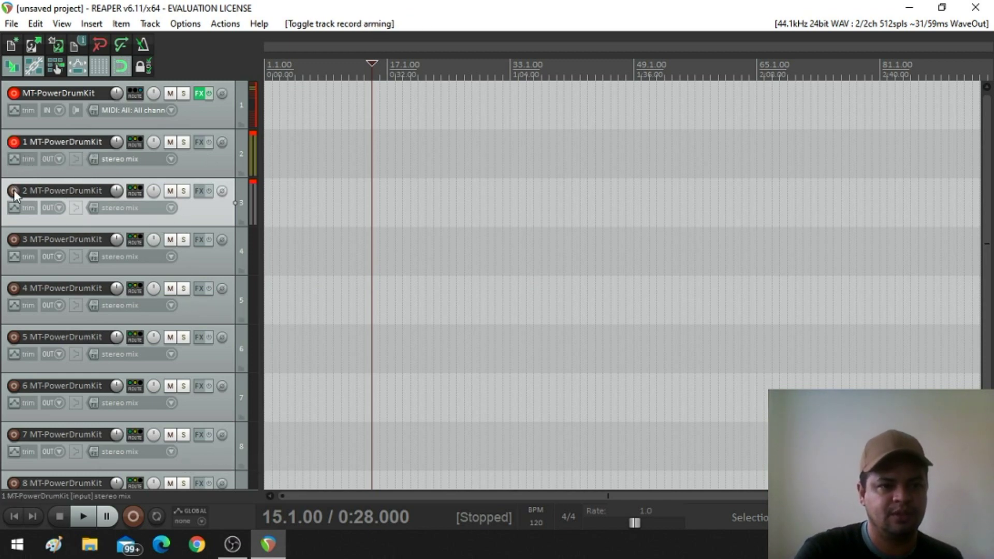
{"action": "left_click", "coordinate": [13, 142]}
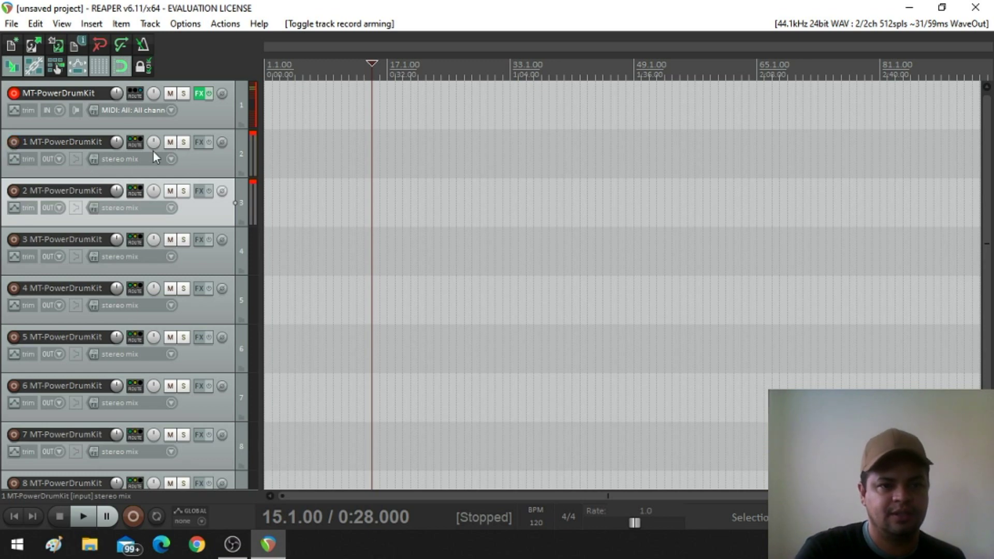
{"action": "left_click", "coordinate": [13, 93]}
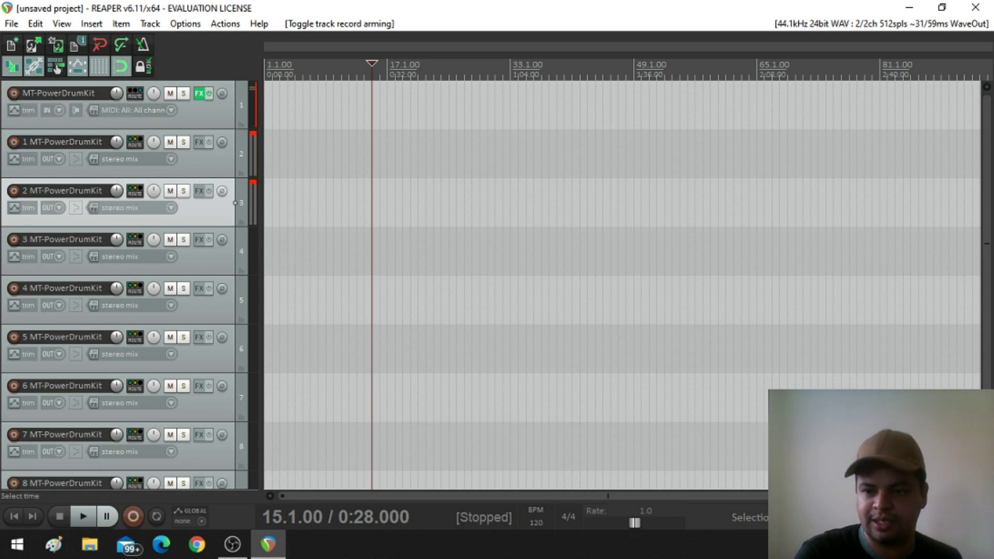
Step: Shrink the track heights to the compact view and select all tracks from MT-PowerDrumKit through 8 MT-PowerDrumKit
{"action": "key", "text": "Page_Down"}
{"action": "key", "text": "Page_Down"}
{"action": "key", "text": "Page_Down"}
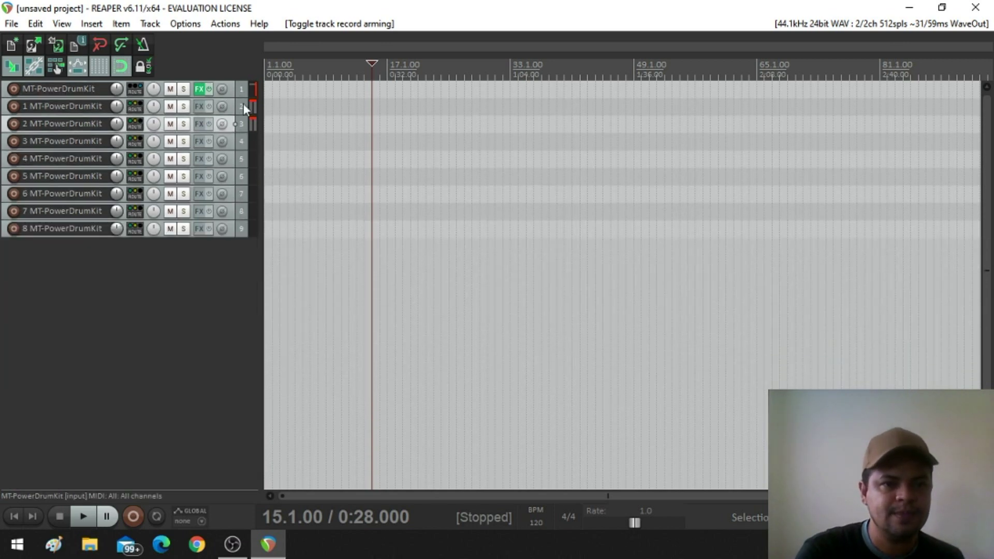
{"action": "left_click", "coordinate": [232, 92]}
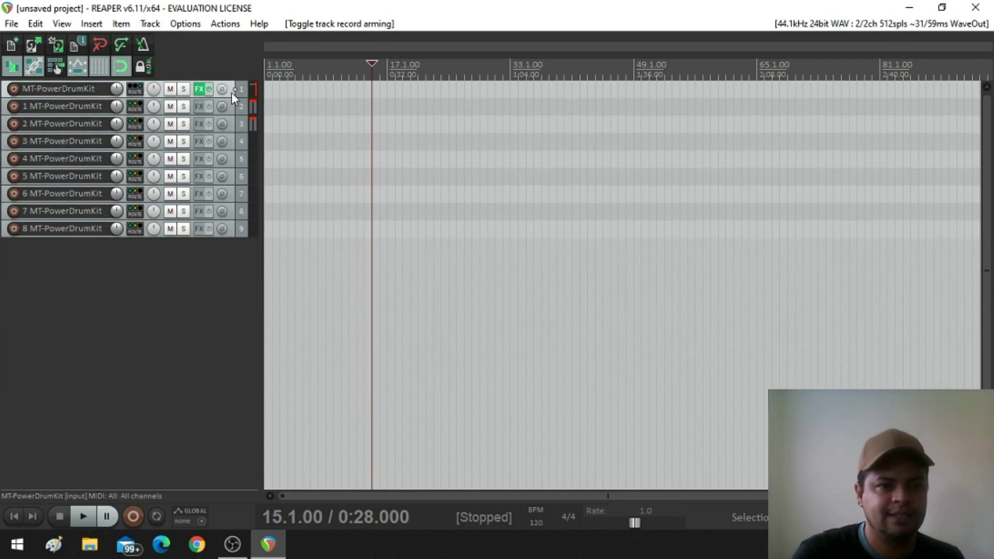
{"action": "left_click", "coordinate": [232, 229], "text": "shift"}
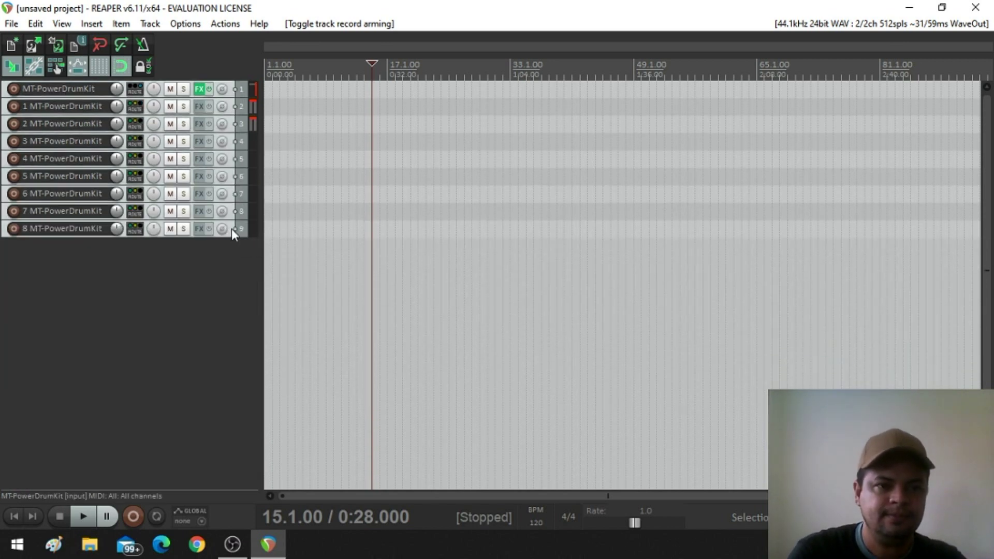
Step: Arm all nine drum tracks for recording and open the MT-PowerDrumKit plugin in a smaller window clear of the track controls
{"action": "left_click", "coordinate": [13, 89]}
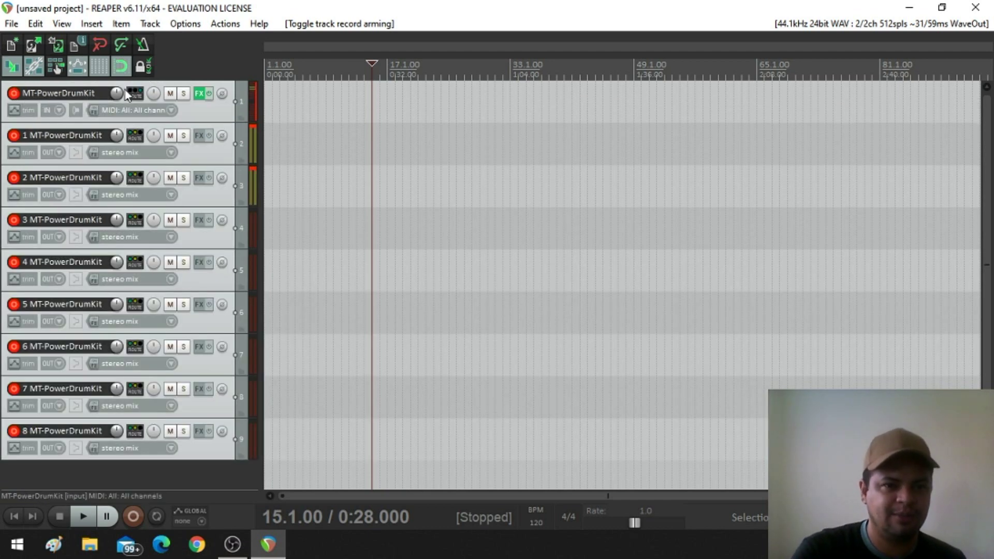
{"action": "left_click", "coordinate": [200, 94]}
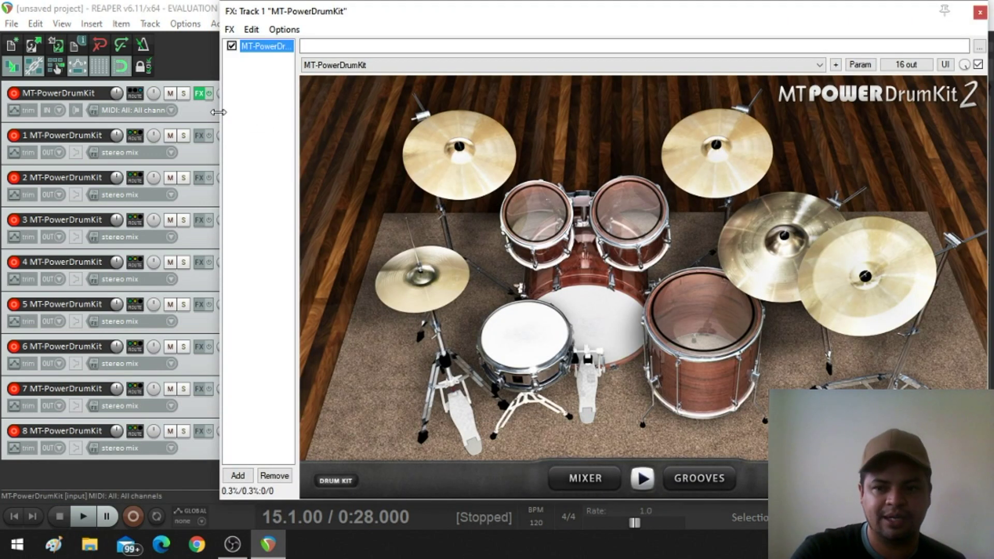
{"action": "left_click_drag", "start_coordinate": [219, 112], "coordinate": [395, 98]}
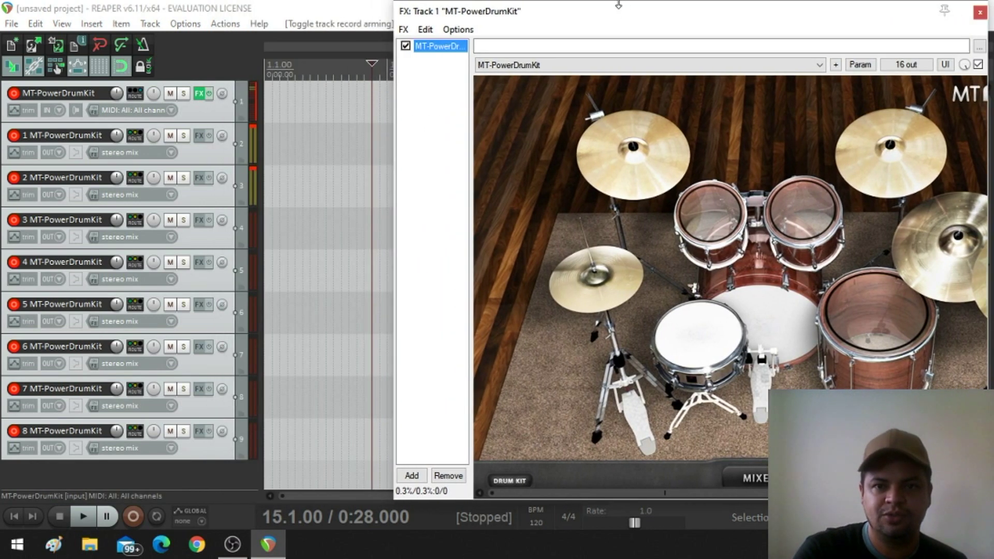
{"action": "mouse_move", "coordinate": [621, 10]}
{"action": "left_mouse_down"}
{"action": "mouse_move", "coordinate": [642, 106]}
{"action": "mouse_move", "coordinate": [612, 14]}
{"action": "left_mouse_up"}
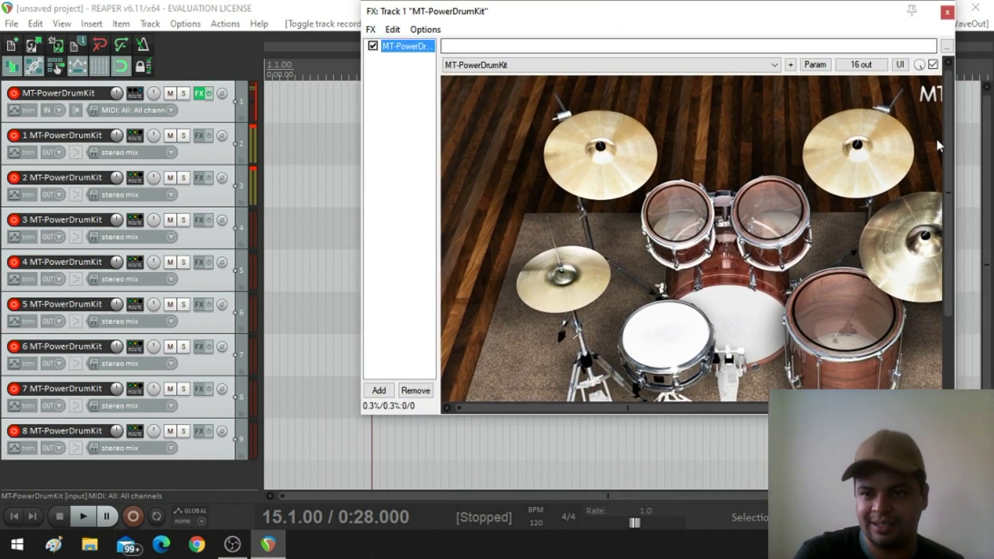
{"action": "left_click_drag", "start_coordinate": [821, 4], "coordinate": [821, 55]}
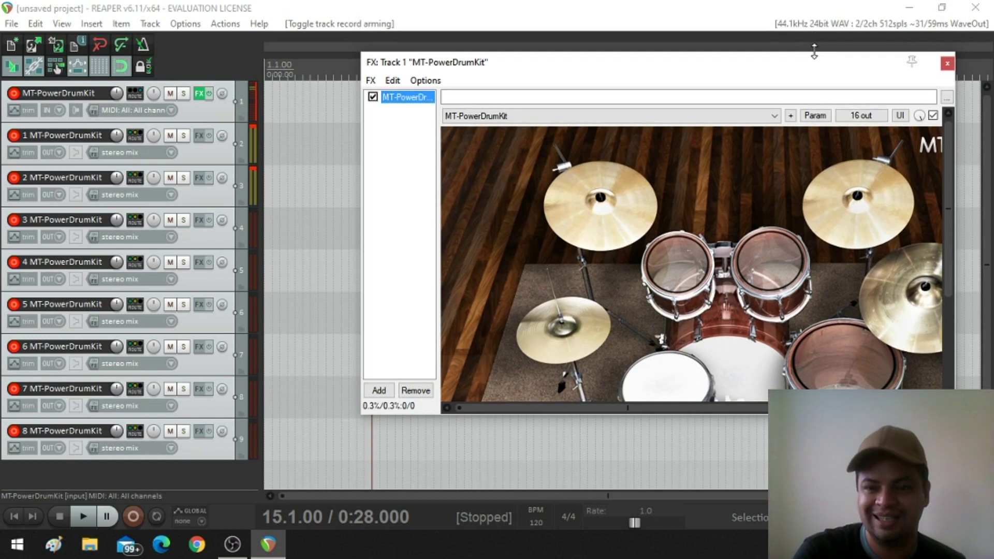
{"action": "left_click_drag", "start_coordinate": [951, 150], "coordinate": [958, 251]}
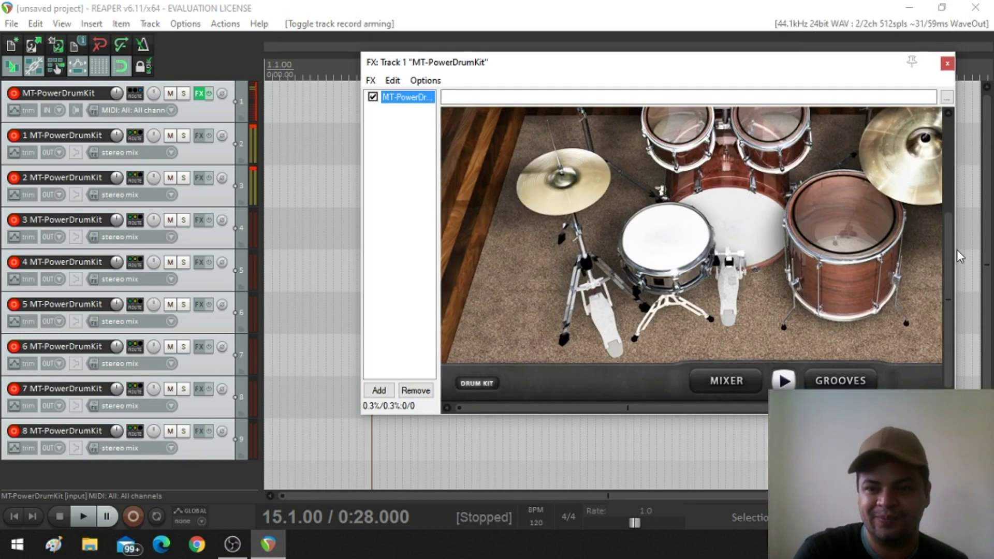
Step: Open the plugin's groove library and choose the 8th Half Open Hi-Hat style under 4/4 Grooves 160 - 250 bpm
{"action": "left_click", "coordinate": [844, 378]}
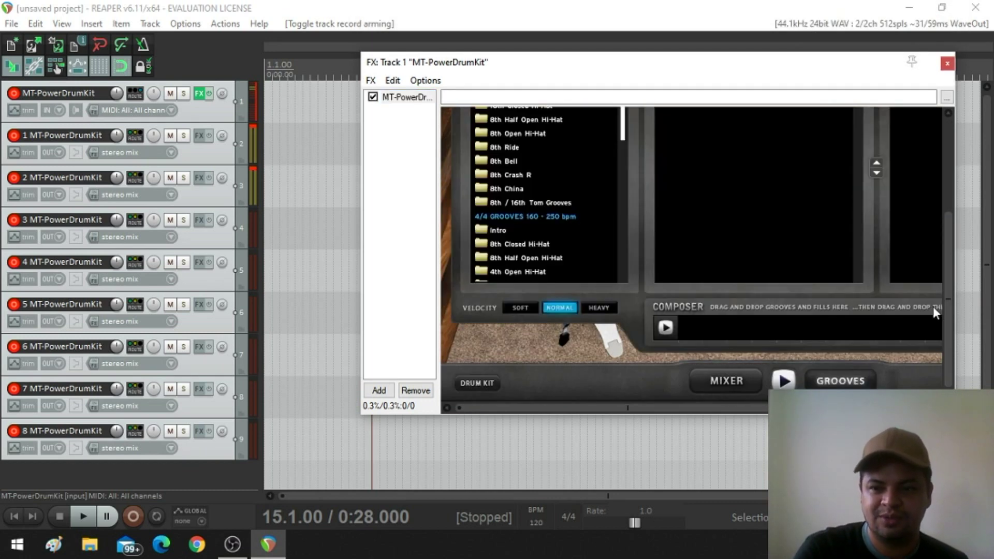
{"action": "left_click_drag", "start_coordinate": [941, 310], "coordinate": [941, 264]}
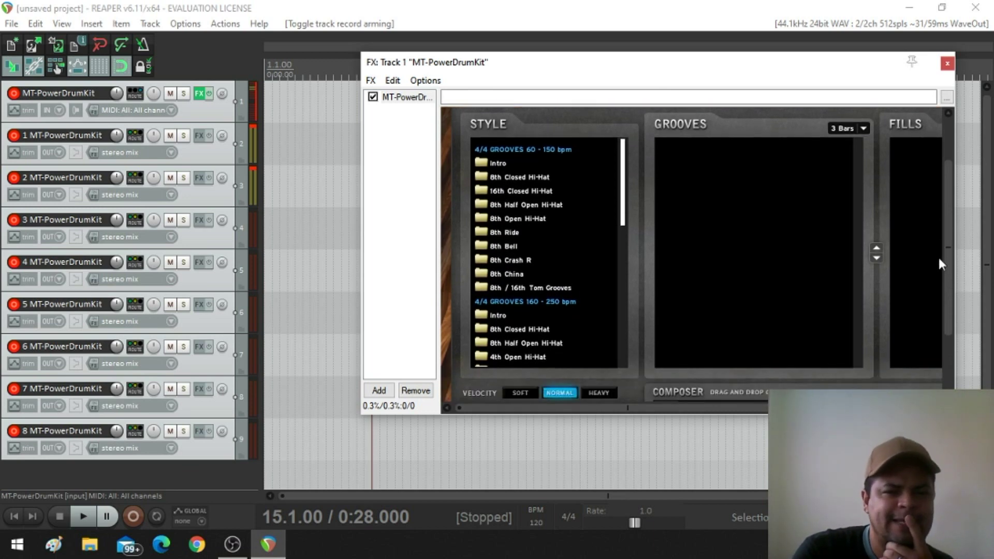
{"action": "left_click", "coordinate": [496, 346]}
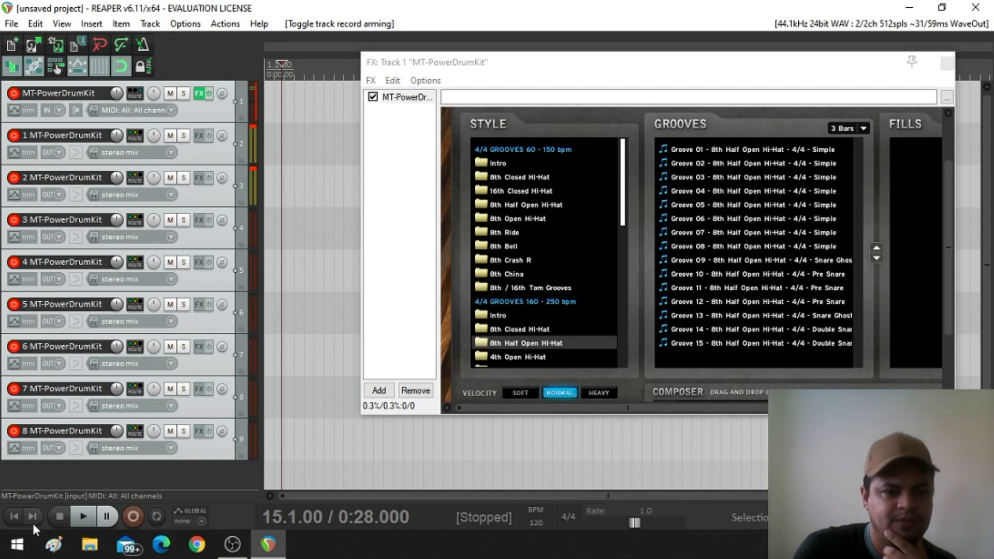
Step: Start recording from the project start and play Groove 03 - 8th Half Open Hi-Hat in the plugin
{"action": "left_click", "coordinate": [14, 517]}
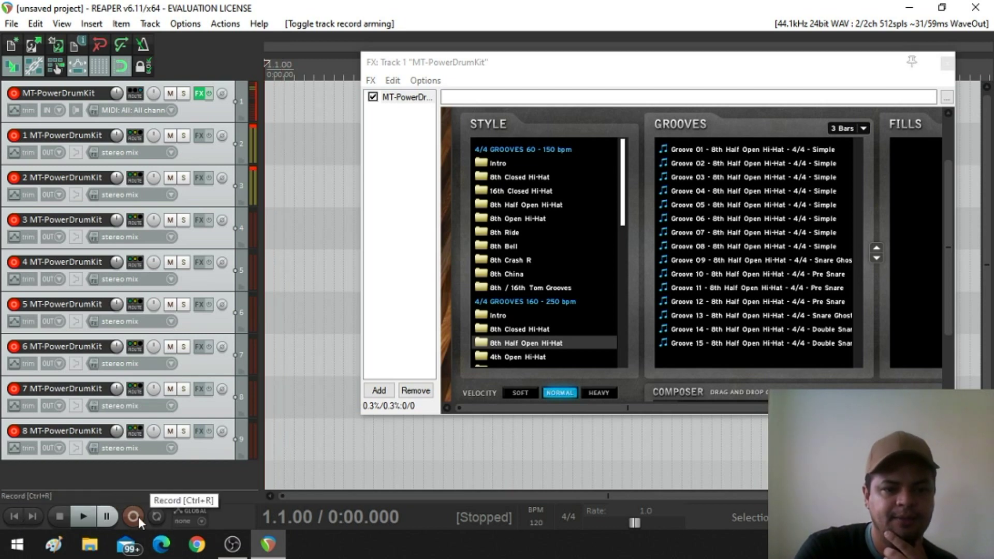
{"action": "left_click", "coordinate": [138, 517]}
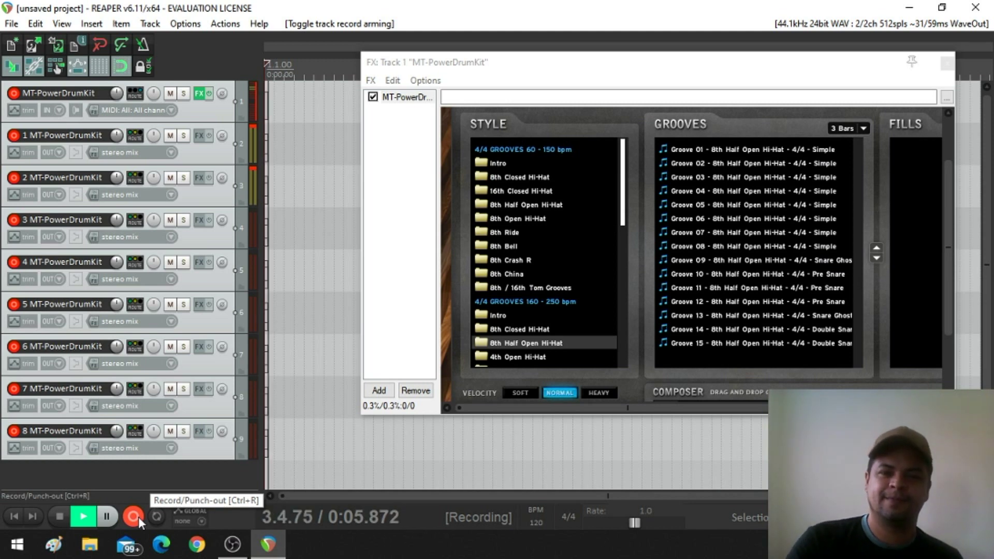
{"action": "left_click", "coordinate": [753, 175]}
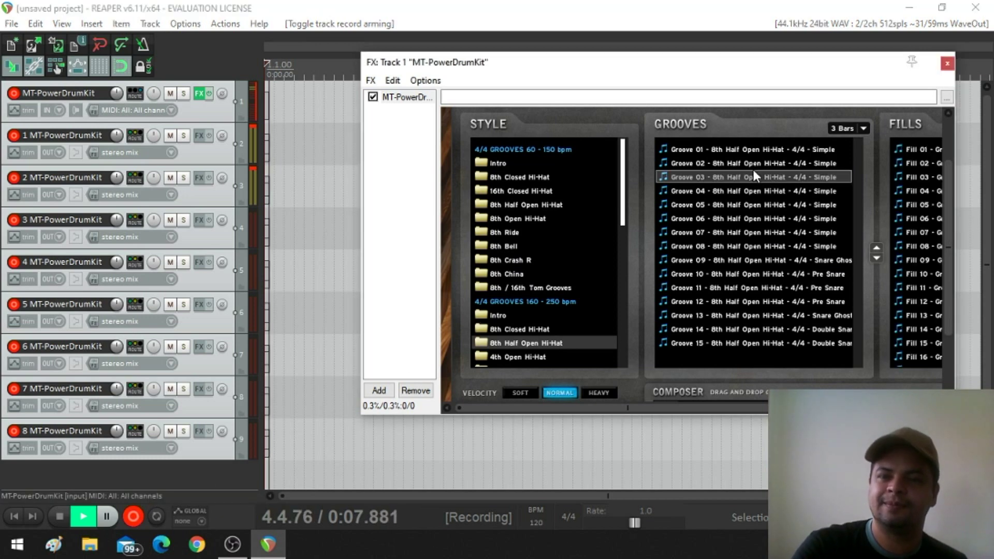
{"action": "left_click_drag", "start_coordinate": [950, 229], "coordinate": [953, 287]}
{"action": "left_click", "coordinate": [784, 381]}
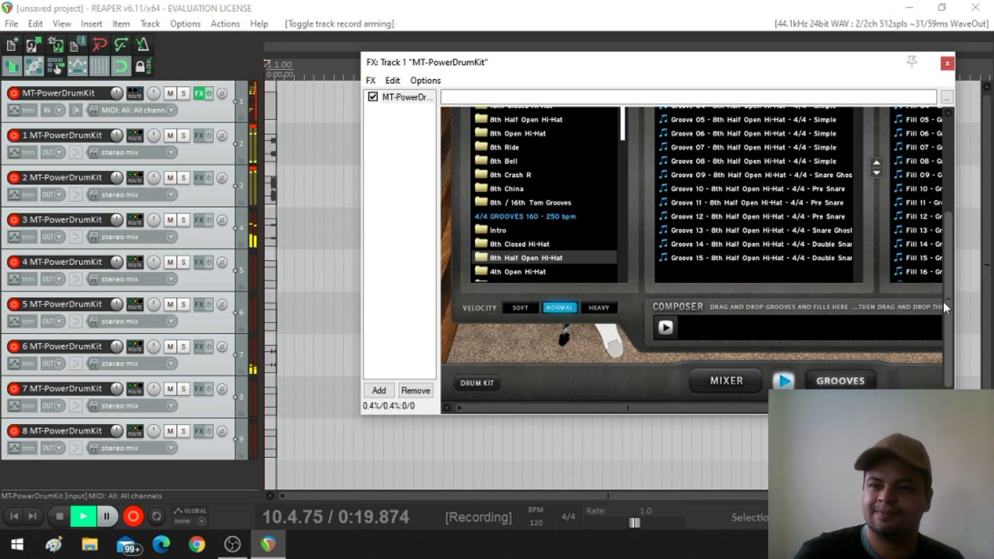
Step: While recording, switch the playing groove to Groove 08, Groove 13, Groove 15 and Groove 09 in turn
{"action": "scroll", "coordinate": [951, 307], "scroll_direction": "up", "scroll_amount": 3}
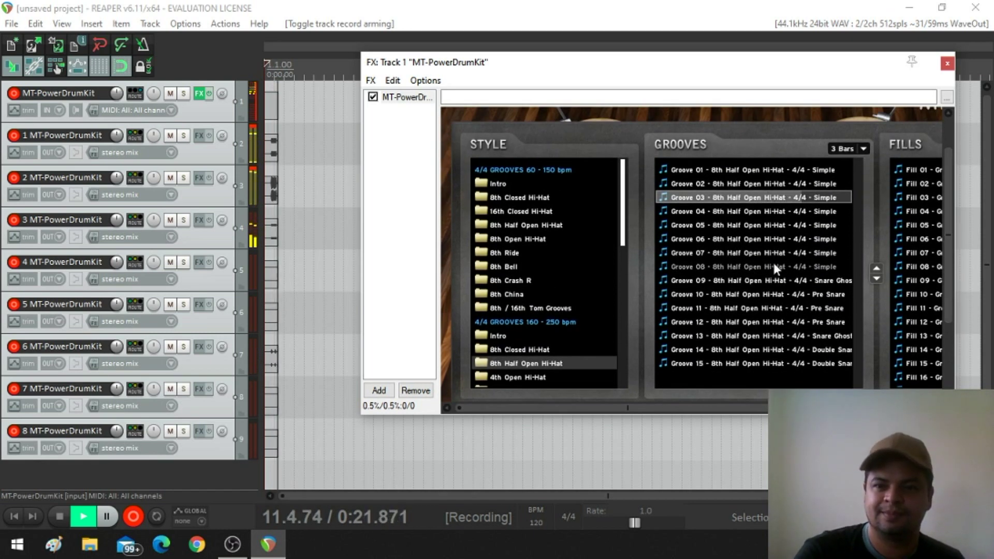
{"action": "left_click", "coordinate": [747, 271]}
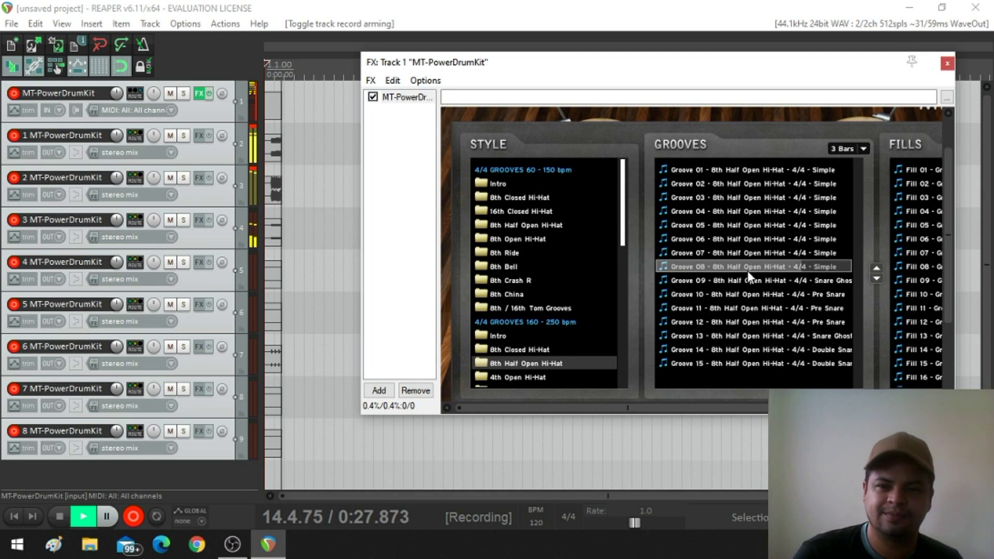
{"action": "left_click", "coordinate": [743, 335]}
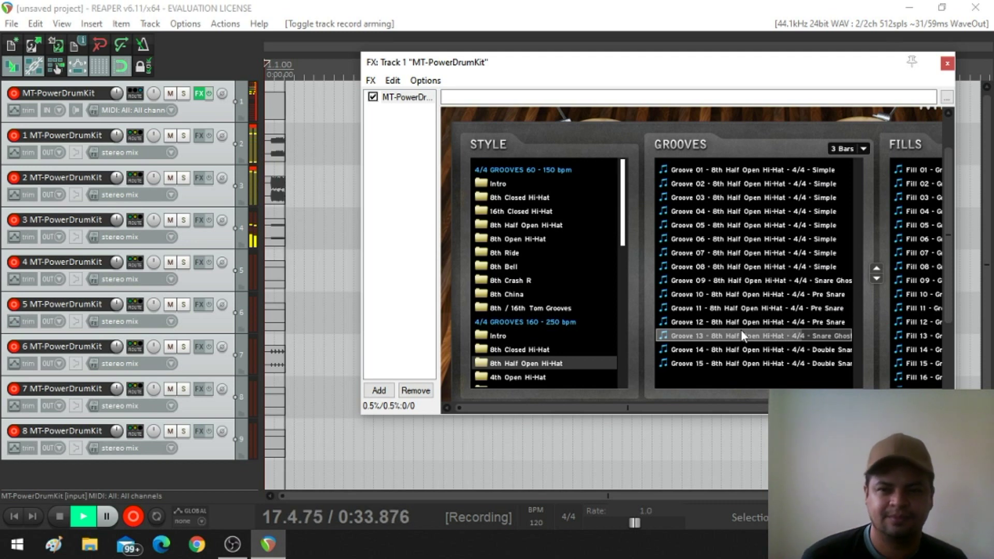
{"action": "left_click", "coordinate": [742, 363]}
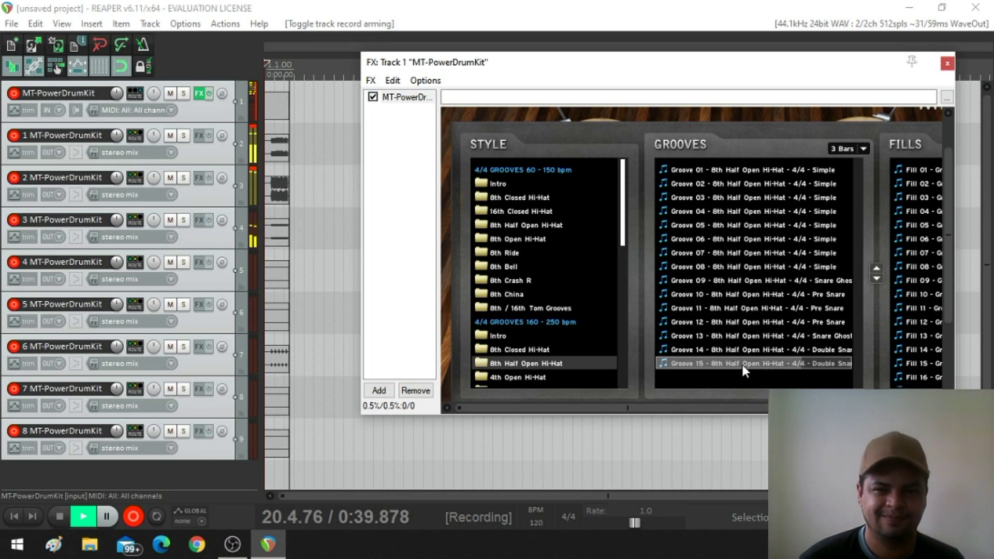
{"action": "left_click", "coordinate": [722, 276]}
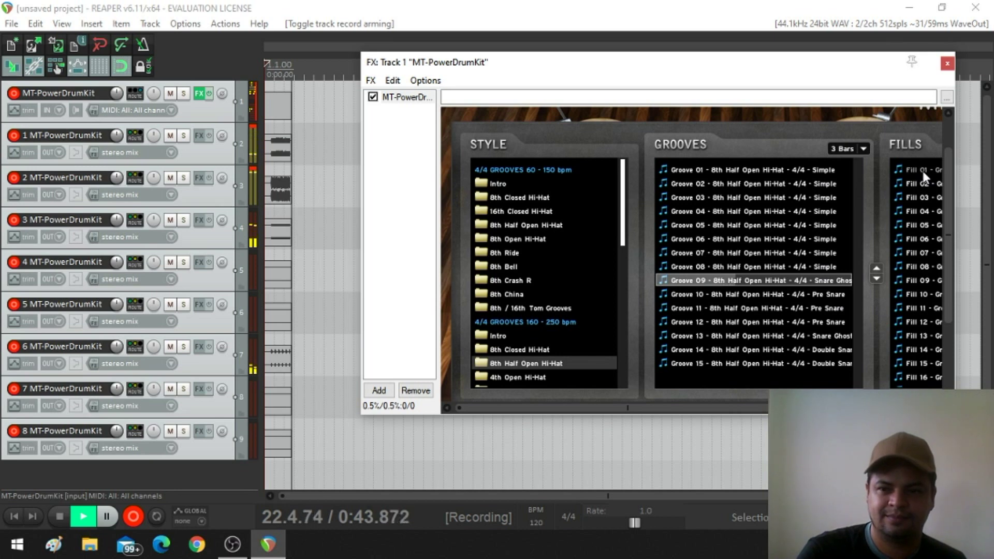
Step: Play Fill 12 over the groove and stop the plugin's groove playback
{"action": "left_click_drag", "start_coordinate": [947, 172], "coordinate": [946, 236]}
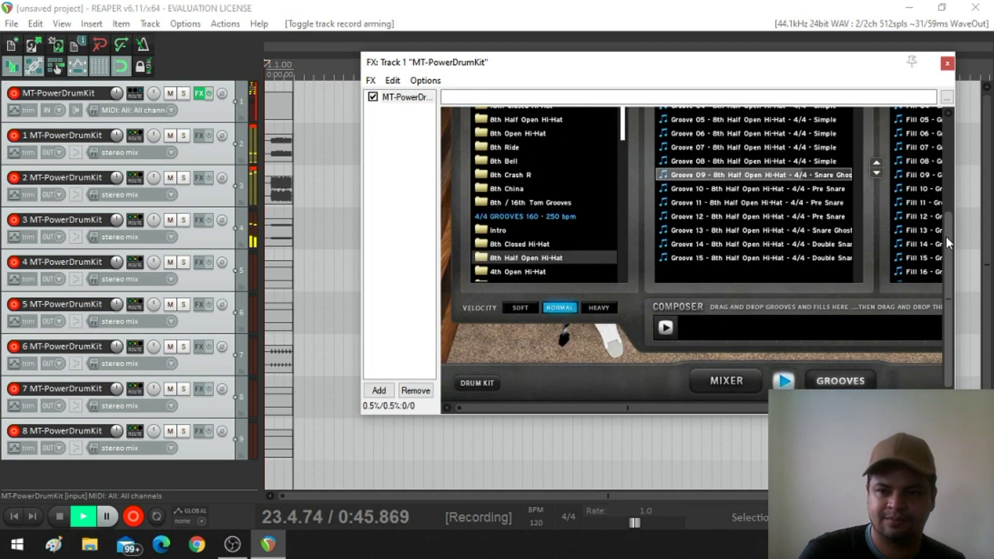
{"action": "left_click", "coordinate": [920, 217]}
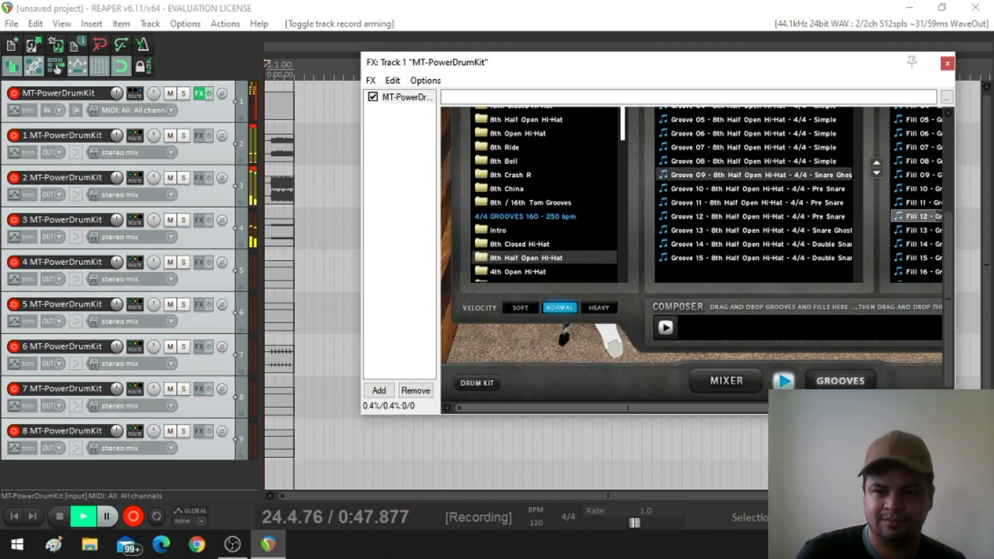
{"action": "left_click", "coordinate": [785, 381]}
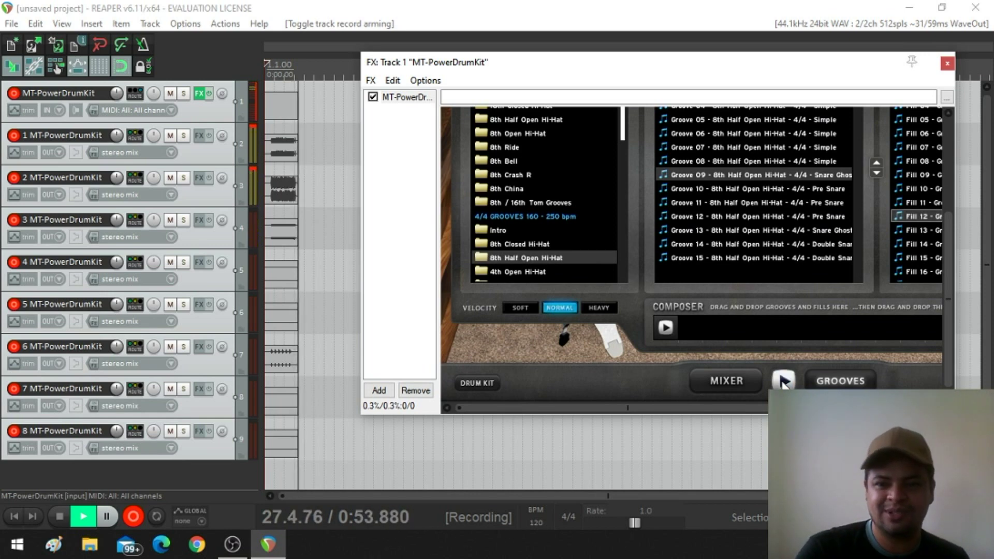
Step: Close the plugin window, stop the recording and save all recorded files
{"action": "left_click", "coordinate": [951, 62]}
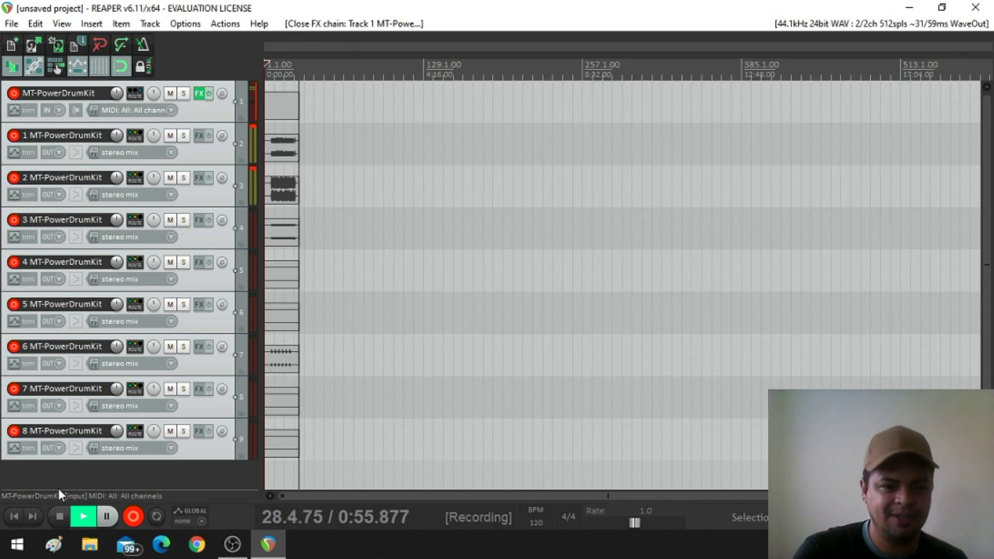
{"action": "left_click", "coordinate": [59, 517]}
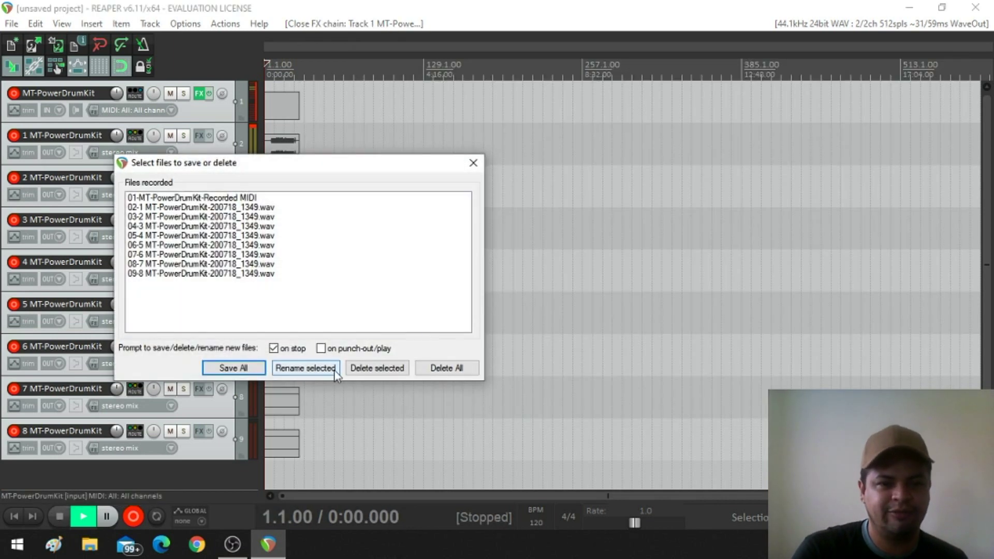
{"action": "left_click", "coordinate": [249, 369]}
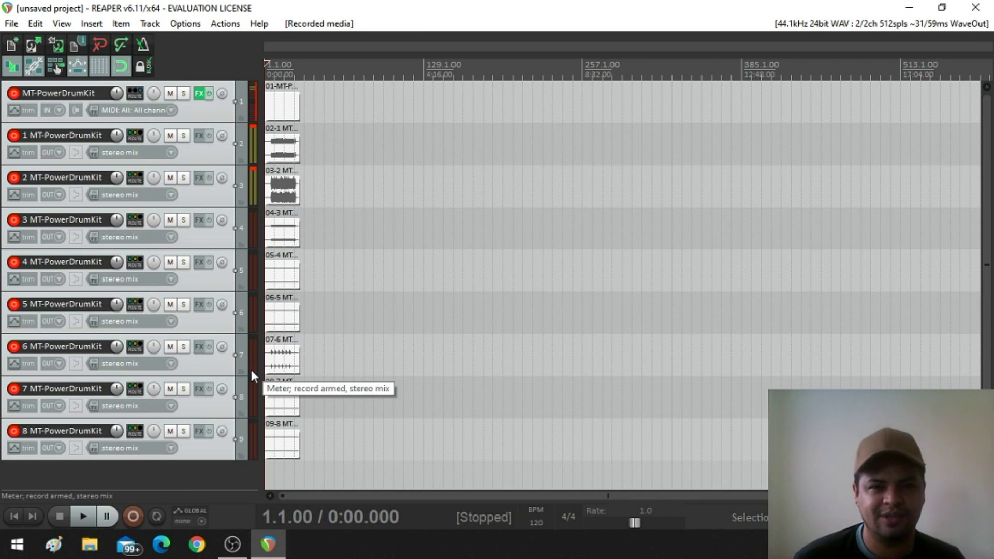
Step: Deselect all tracks and reopen the MT-PowerDrumKit window in a smaller size, narrowing the track controls to reveal the recorded items
{"action": "left_click", "coordinate": [111, 466]}
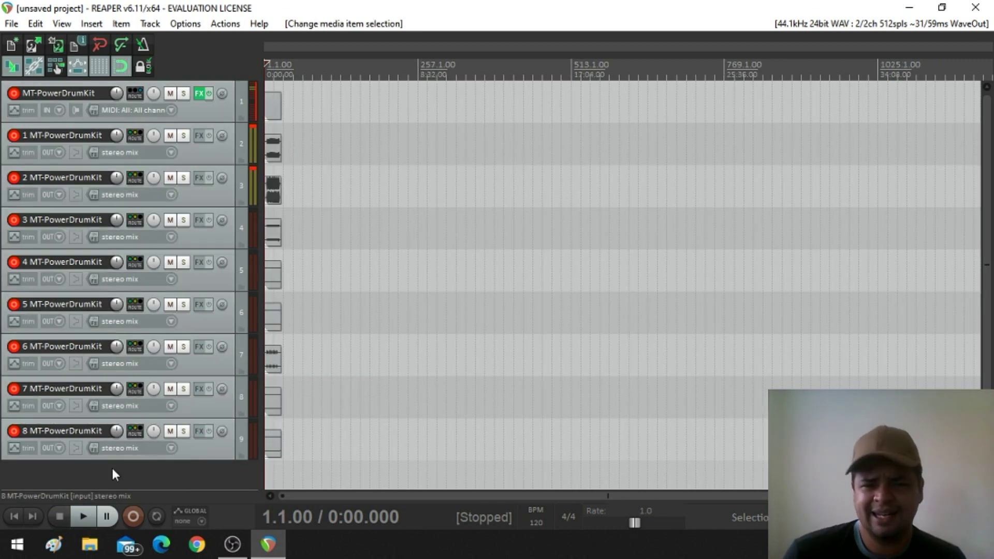
{"action": "left_click", "coordinate": [223, 446]}
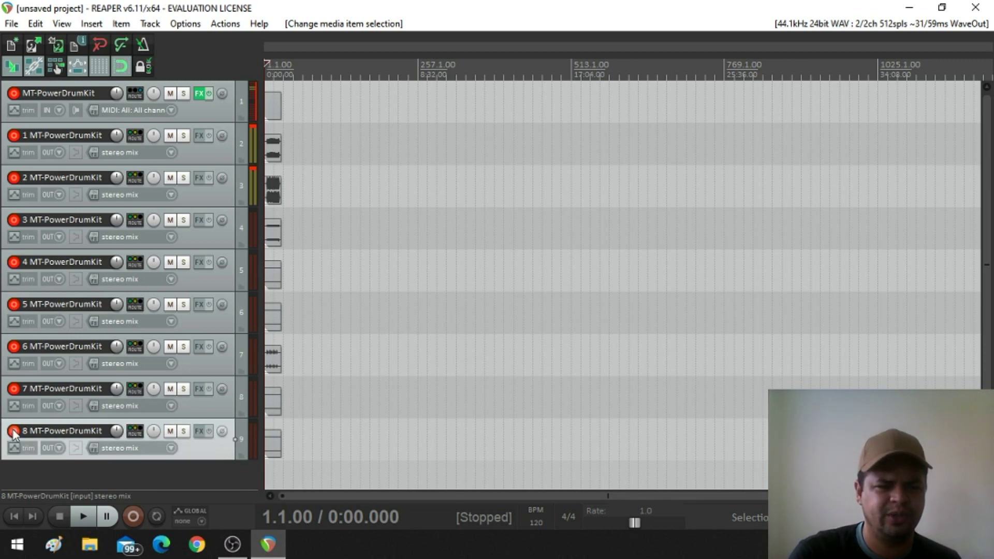
{"action": "left_click", "coordinate": [137, 471]}
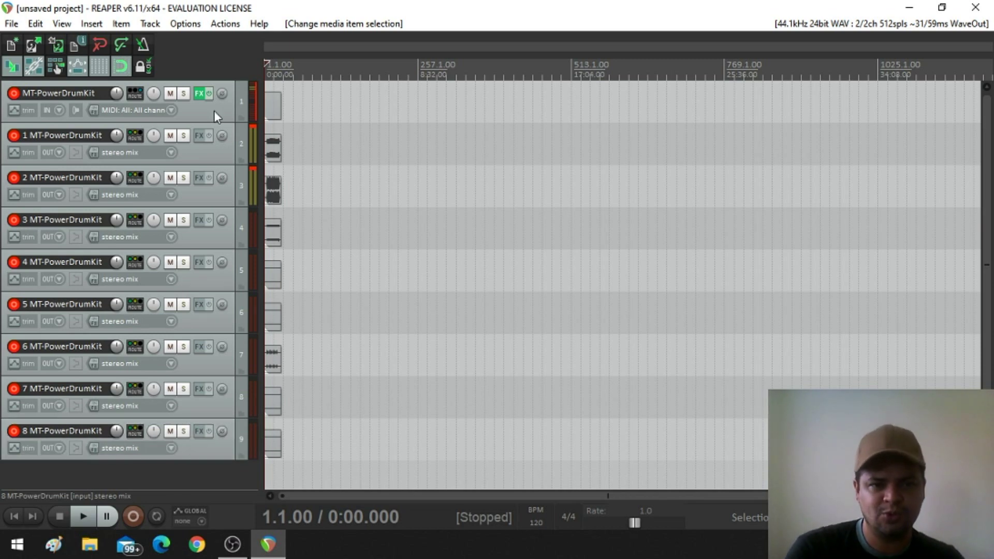
{"action": "left_click", "coordinate": [197, 98]}
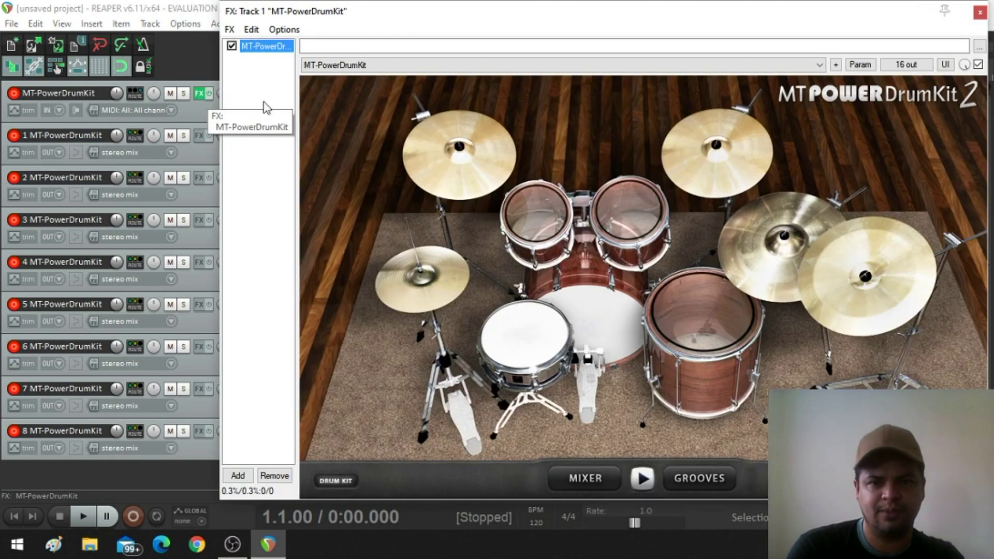
{"action": "left_click_drag", "start_coordinate": [600, 2], "coordinate": [622, 25]}
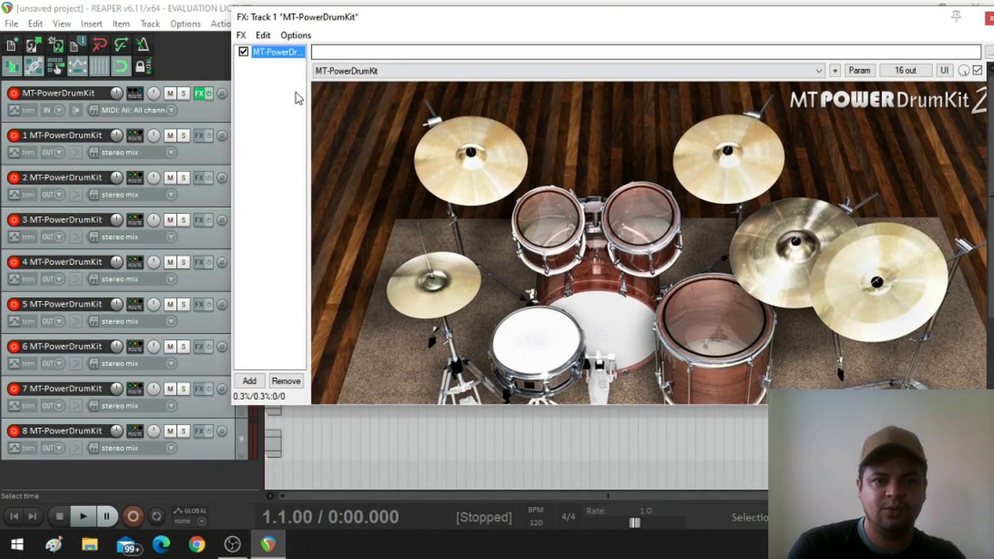
{"action": "left_click_drag", "start_coordinate": [228, 121], "coordinate": [198, 131]}
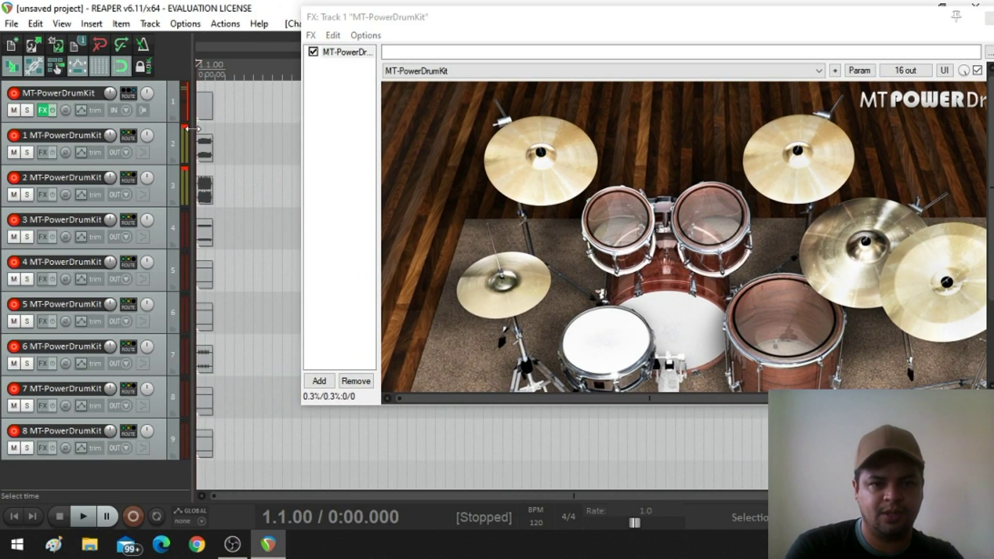
Step: Start a new recording on the armed tracks from bar 65 and play several snare drum hits
{"action": "left_click", "coordinate": [238, 139]}
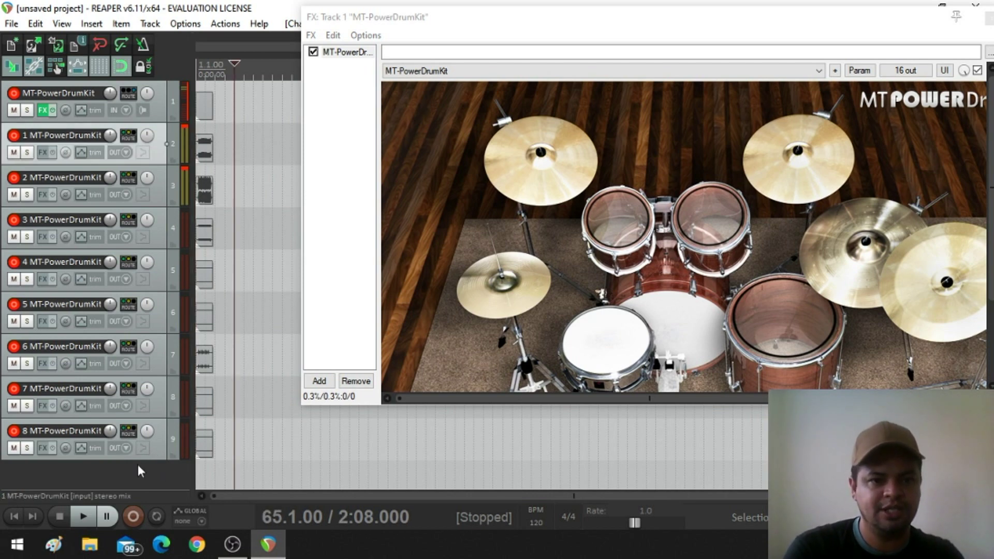
{"action": "left_click", "coordinate": [133, 517]}
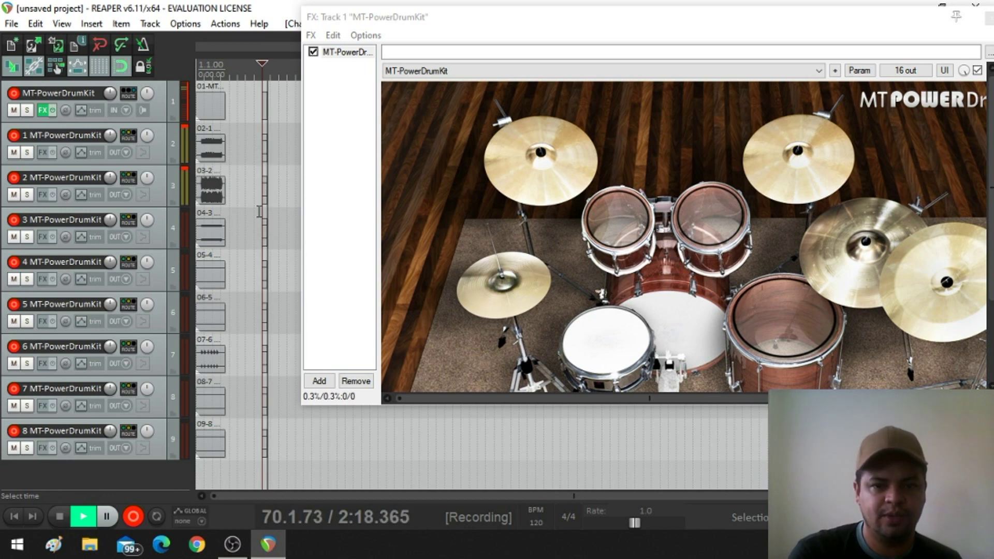
{"action": "left_click", "coordinate": [604, 351]}
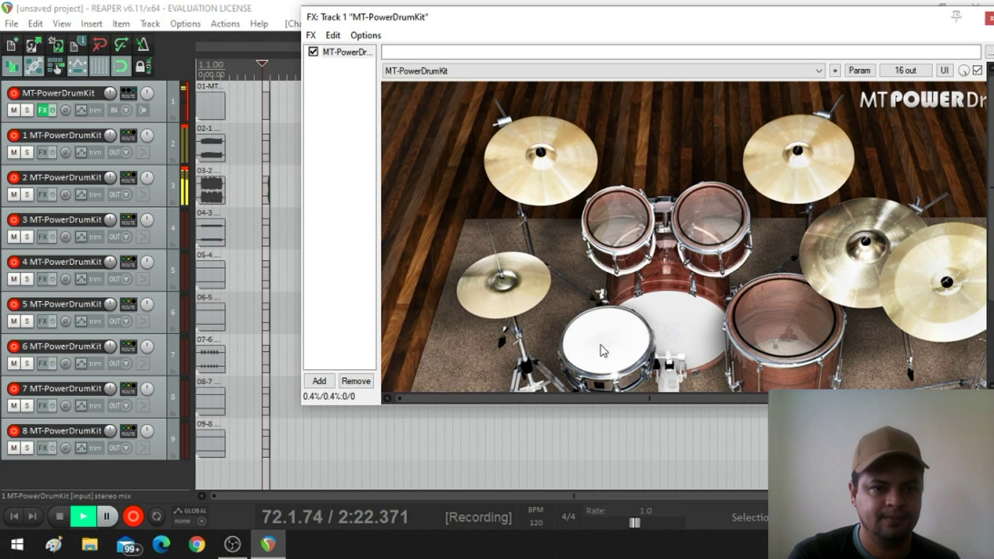
{"action": "left_click", "coordinate": [604, 351]}
{"action": "left_click", "coordinate": [604, 351]}
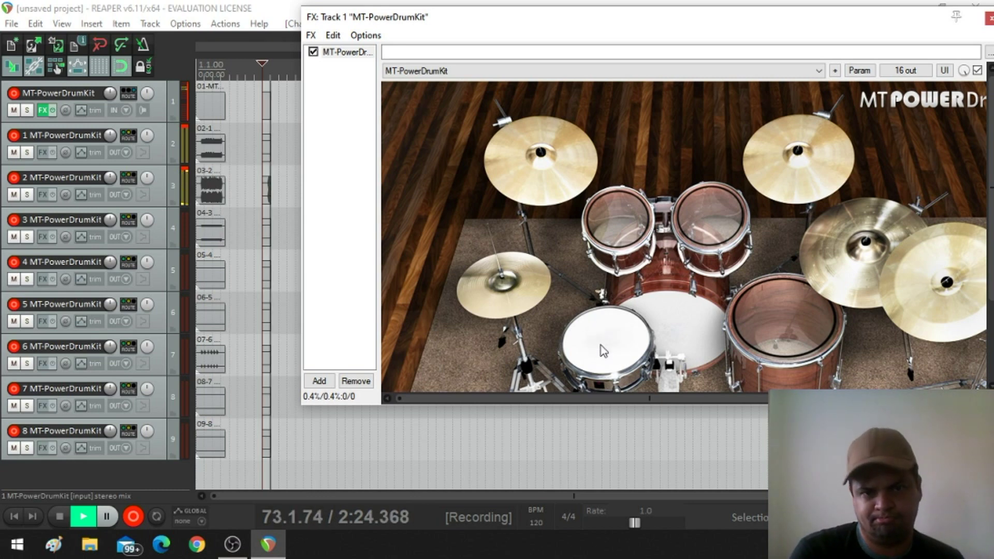
Step: While recording, play the hi-hat twice and strike the crash cymbal above it
{"action": "left_click", "coordinate": [519, 307]}
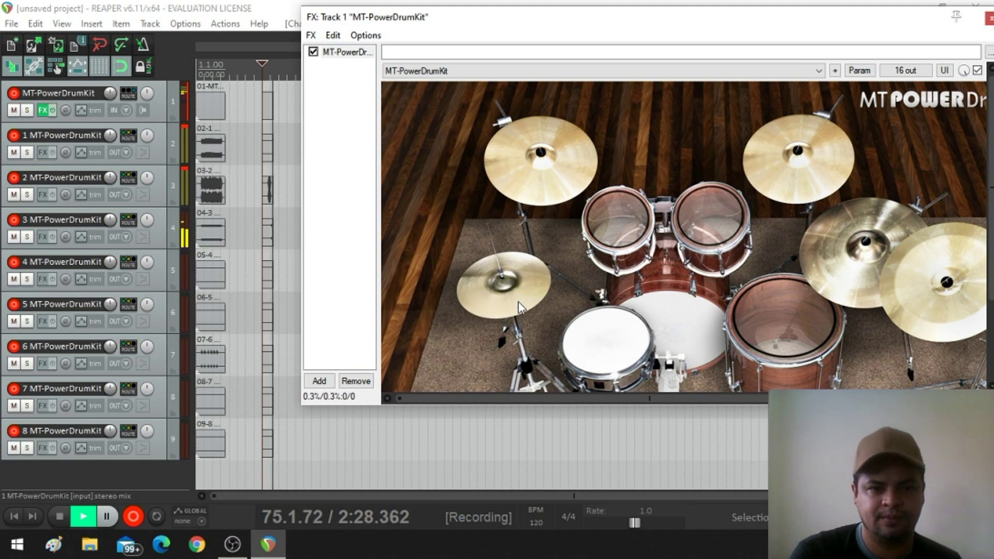
{"action": "left_click", "coordinate": [520, 307]}
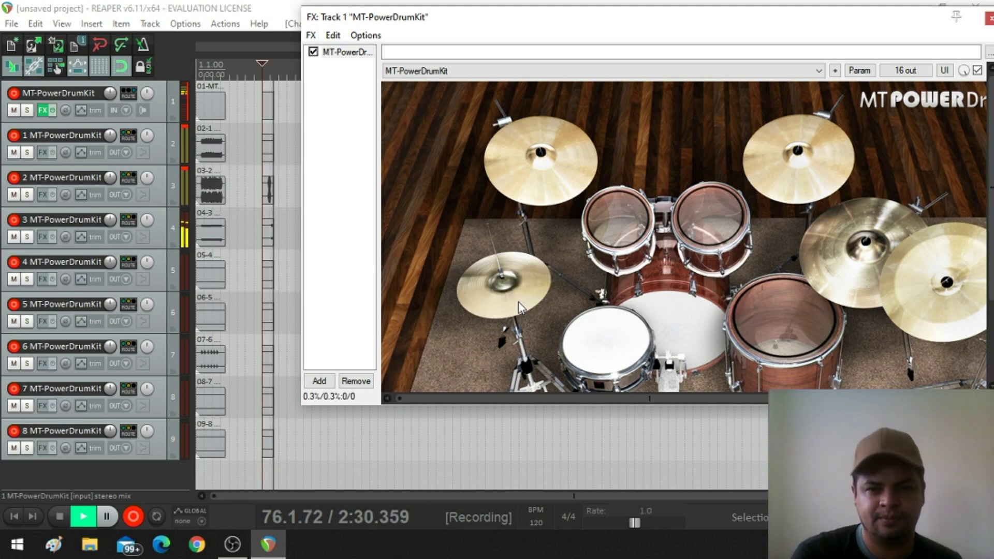
{"action": "left_click", "coordinate": [546, 190]}
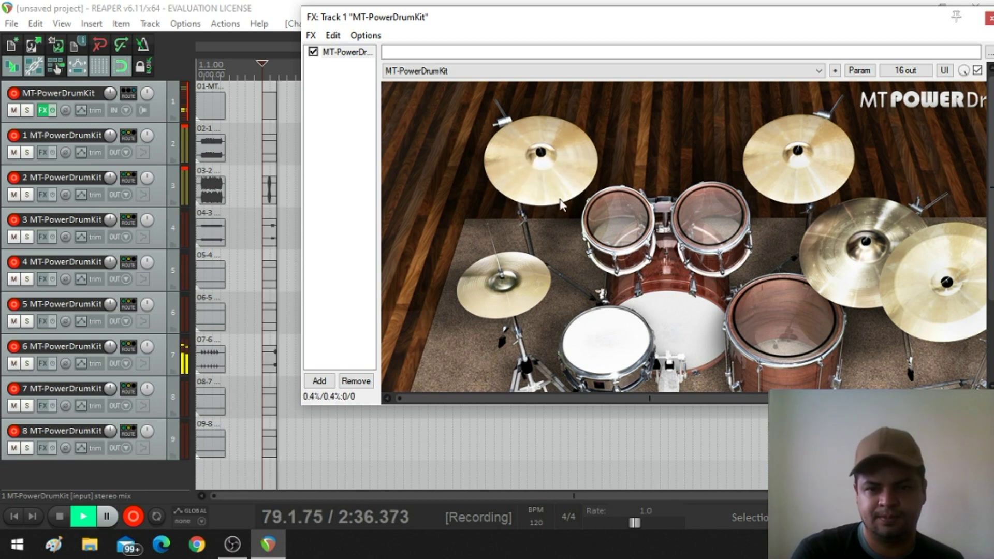
Step: Record several hits on each of the two rack toms
{"action": "left_click", "coordinate": [619, 220]}
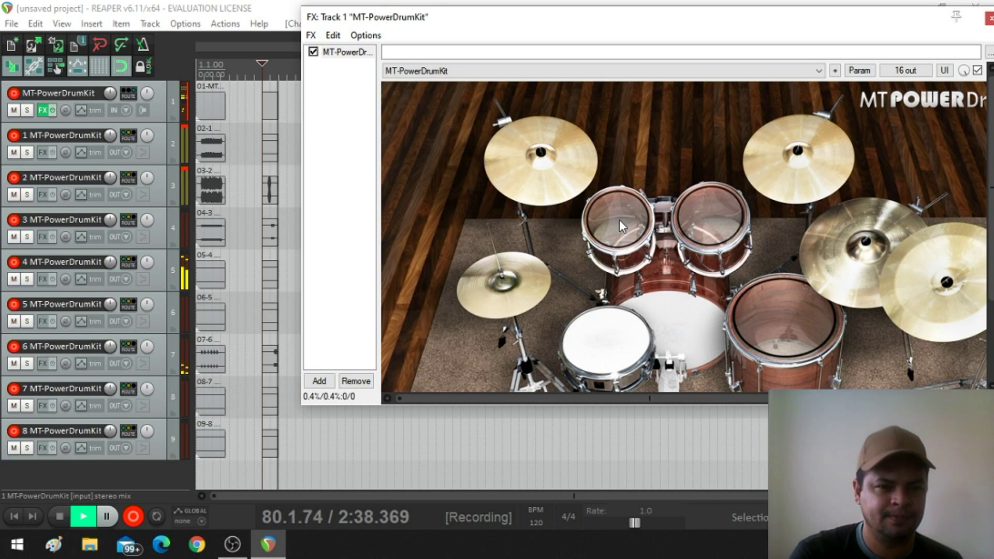
{"action": "left_click", "coordinate": [619, 219]}
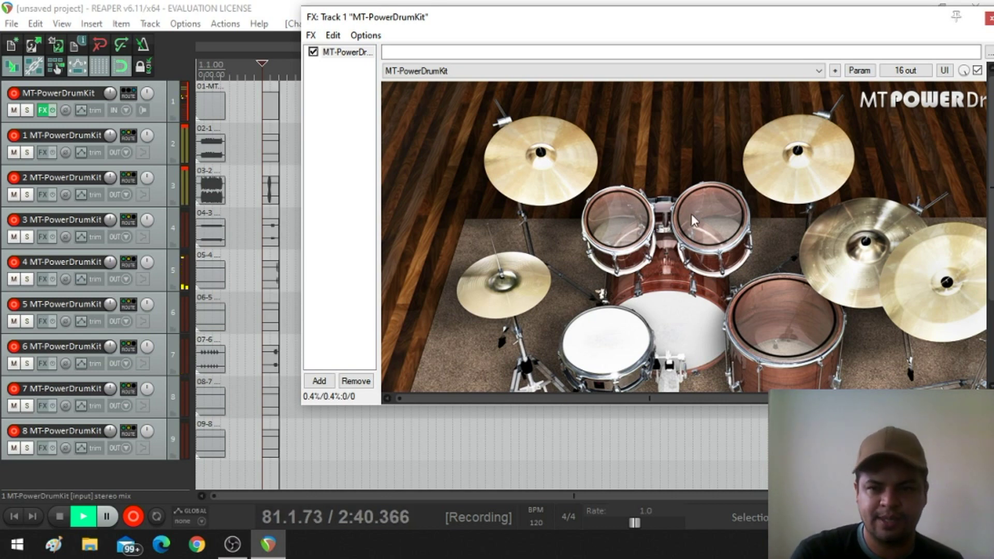
{"action": "left_click", "coordinate": [704, 212]}
{"action": "left_click", "coordinate": [704, 212]}
{"action": "left_click", "coordinate": [705, 217]}
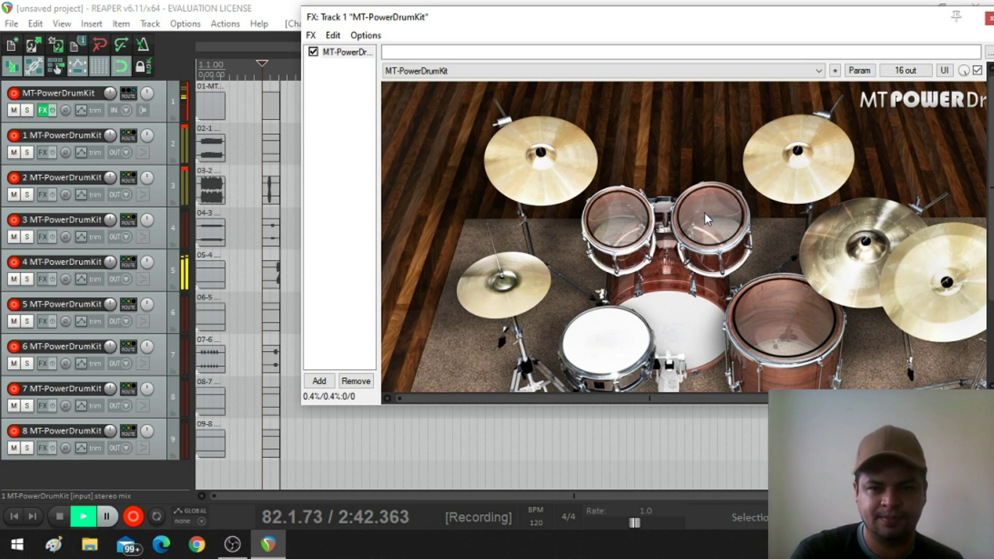
Step: Record repeated hits on the crash cymbal right of the rack toms, followed by two hits on the floor tom
{"action": "left_click", "coordinate": [765, 191]}
{"action": "left_click", "coordinate": [765, 191]}
{"action": "left_click", "coordinate": [765, 190]}
{"action": "left_click", "coordinate": [765, 191]}
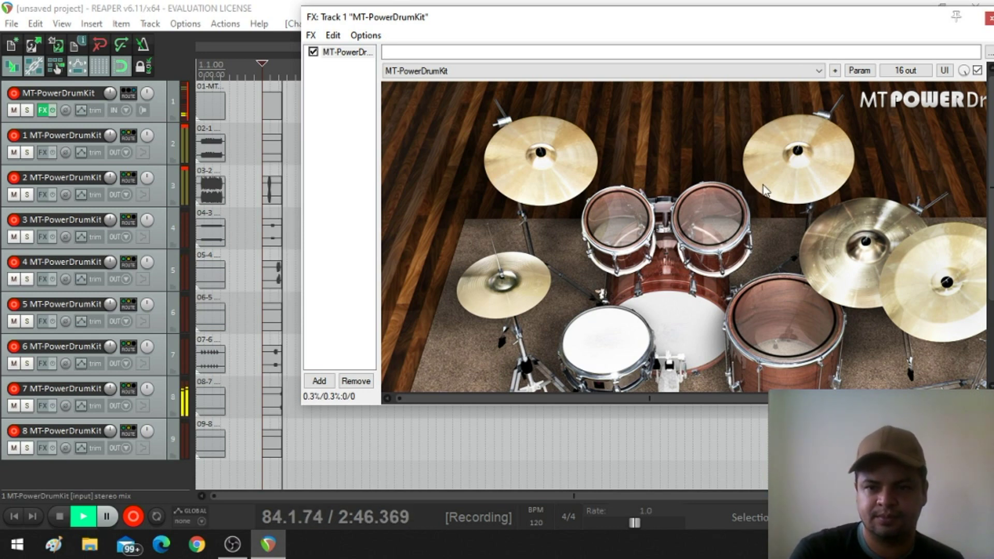
{"action": "left_click", "coordinate": [786, 298]}
{"action": "left_click", "coordinate": [786, 298]}
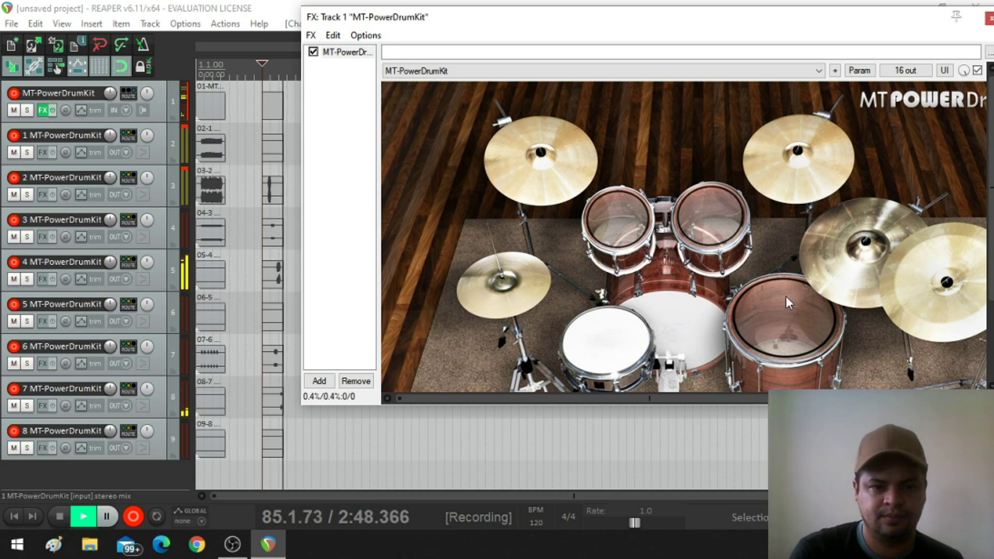
Step: Record hits on the two overlapping cymbals at the right side of the drum kit
{"action": "left_click", "coordinate": [824, 277]}
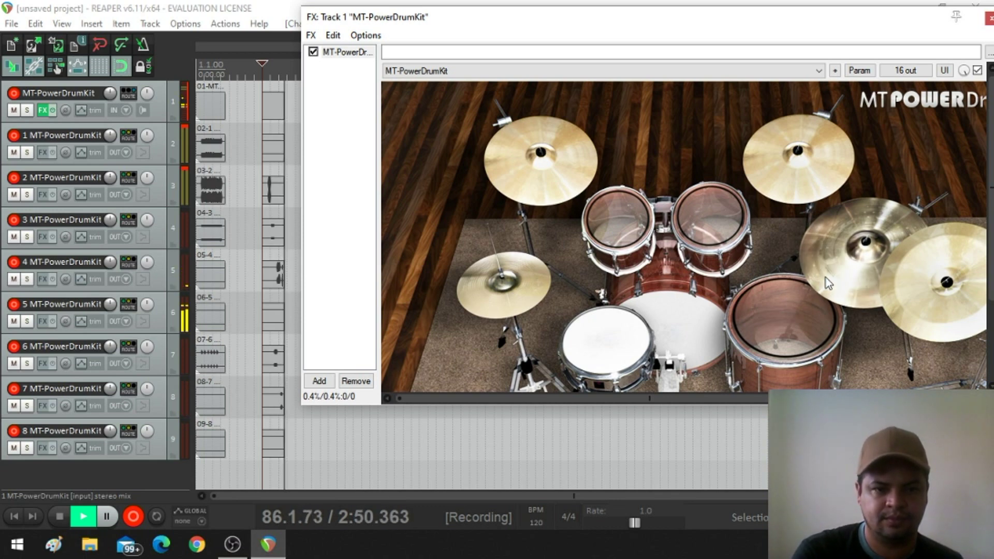
{"action": "left_click", "coordinate": [894, 306]}
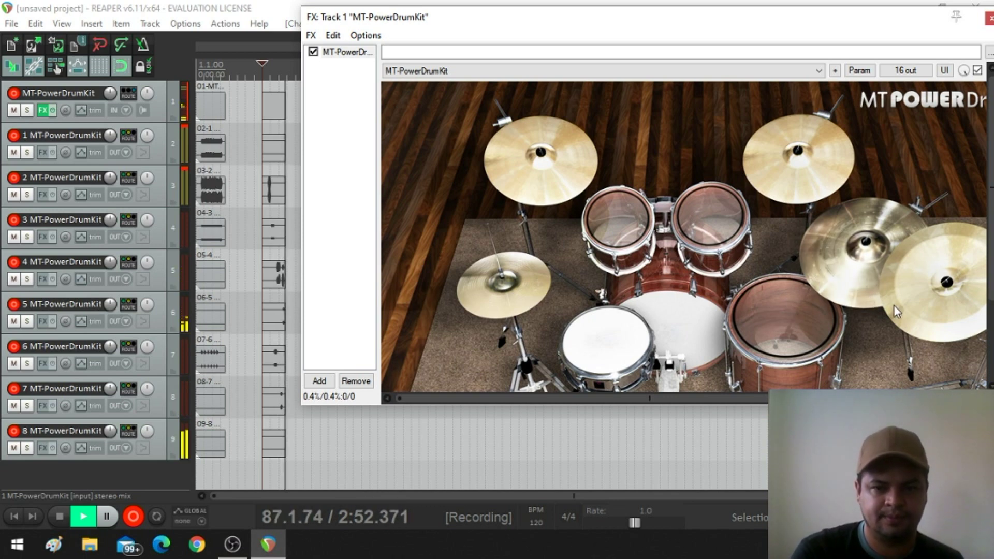
{"action": "left_click", "coordinate": [914, 303]}
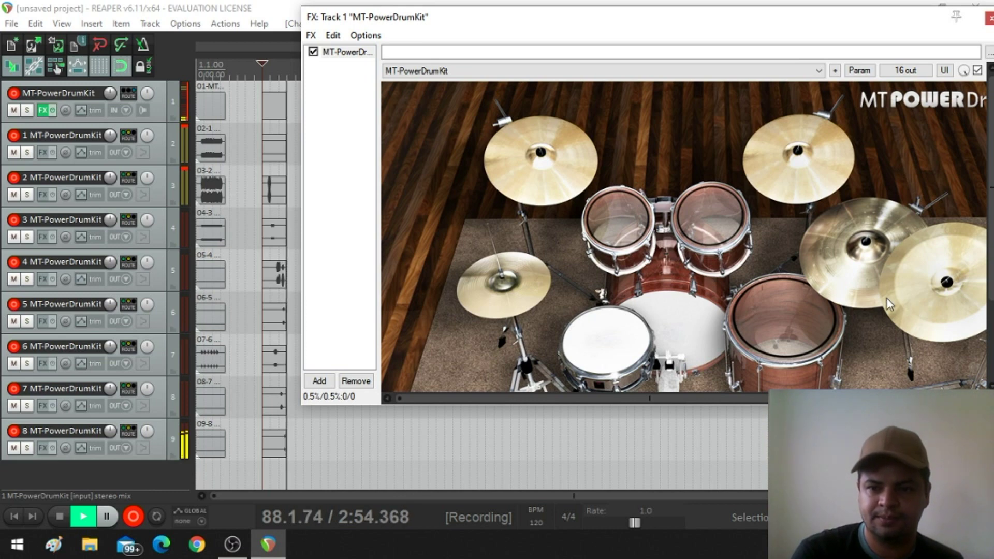
Step: Record one pass around the kit from the right-hand cymbals across the toms to the hi-hat, ending on the kick drum
{"action": "left_click", "coordinate": [869, 285]}
{"action": "left_click", "coordinate": [810, 182]}
{"action": "left_click", "coordinate": [771, 321]}
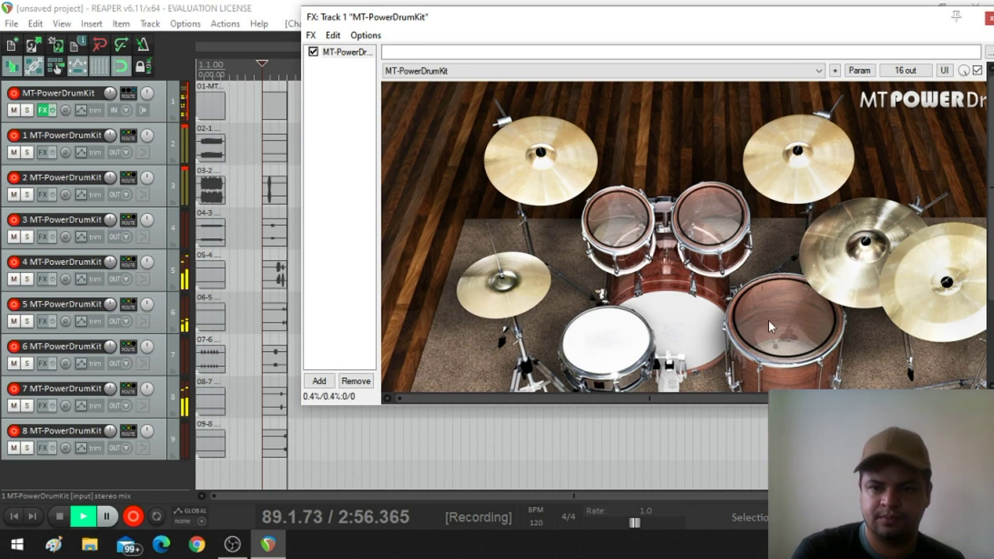
{"action": "left_click", "coordinate": [711, 219]}
{"action": "left_click", "coordinate": [611, 211]}
{"action": "left_click", "coordinate": [561, 182]}
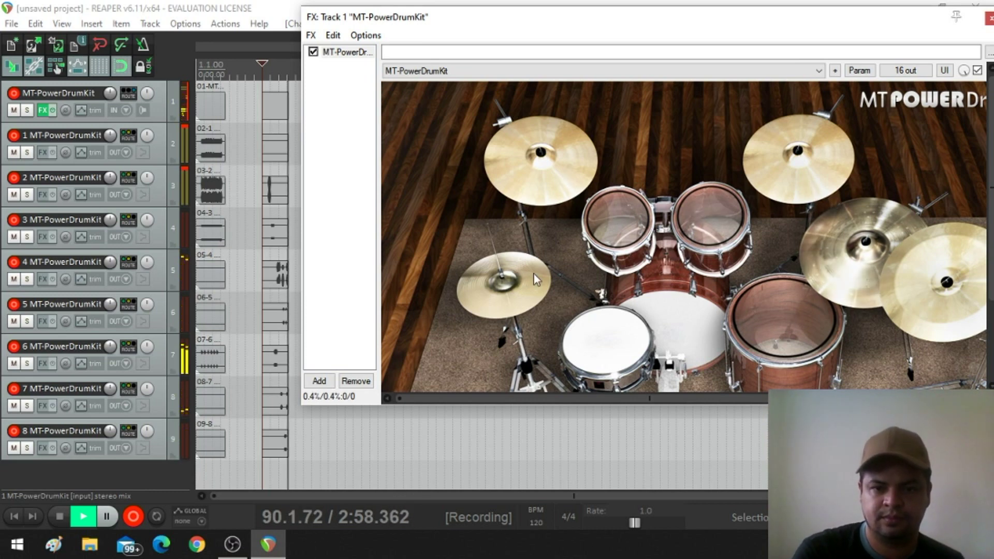
{"action": "left_click", "coordinate": [532, 297]}
{"action": "left_click", "coordinate": [687, 331]}
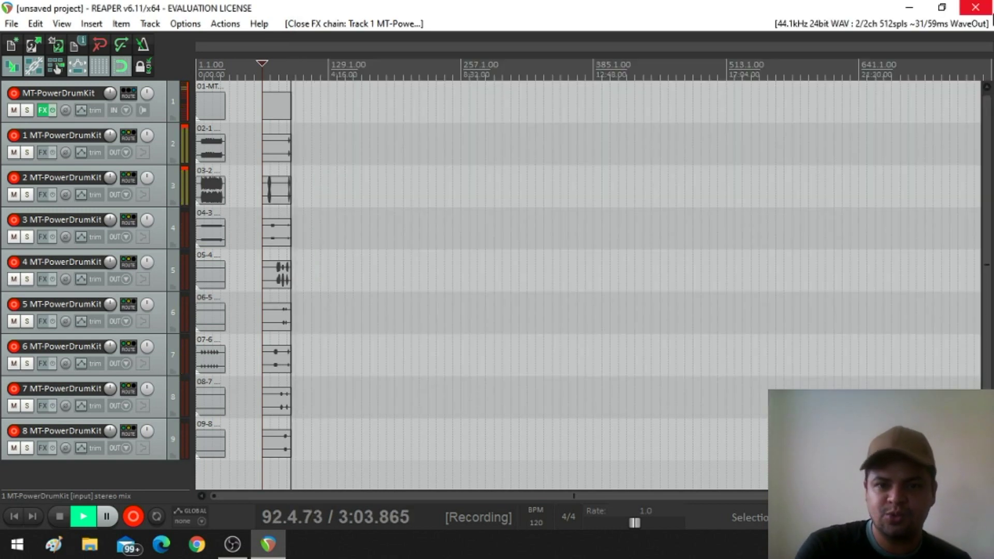
Step: Close the plugin window, stop recording and save all the new recorded files
{"action": "left_click", "coordinate": [989, 18]}
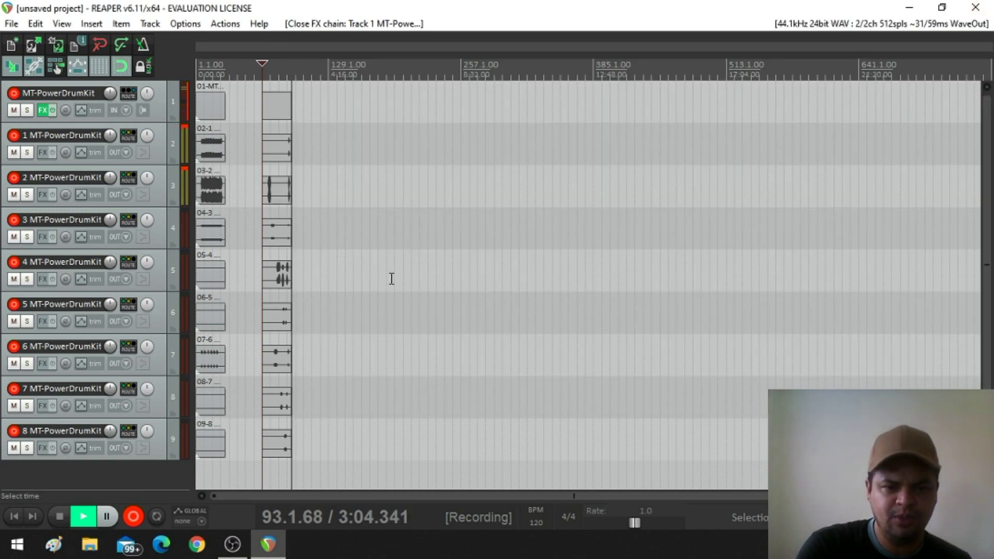
{"action": "left_click", "coordinate": [60, 516]}
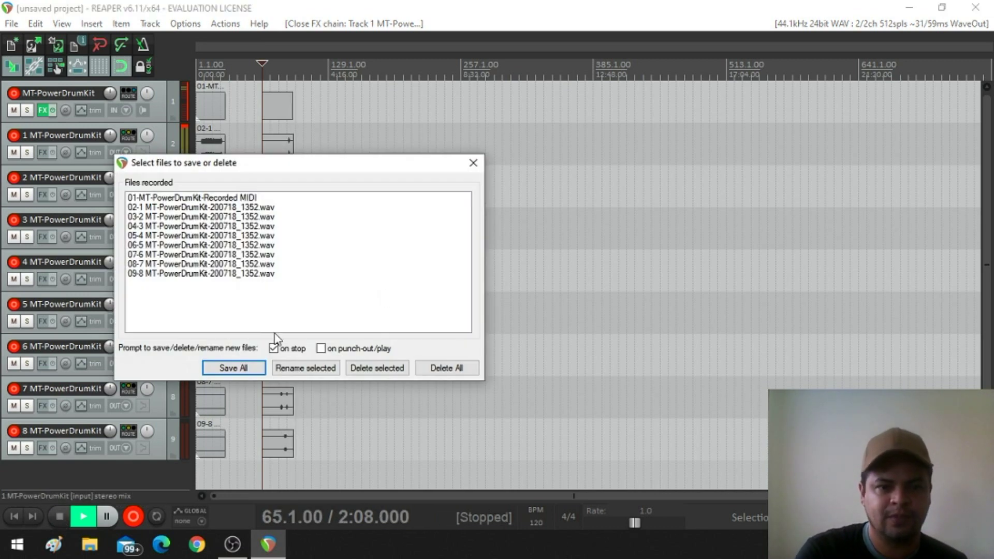
{"action": "left_click", "coordinate": [239, 368]}
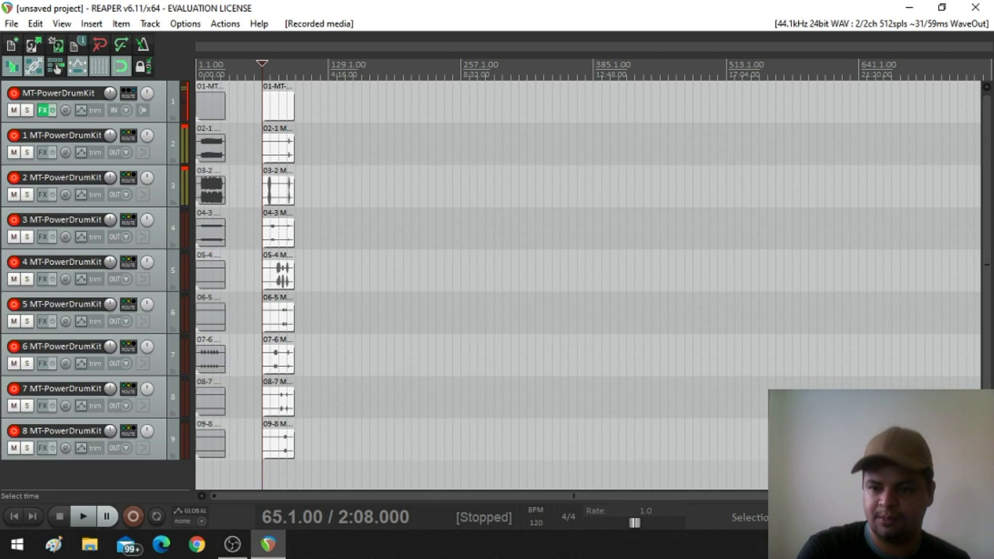
{"action": "scroll", "coordinate": [454, 482], "scroll_direction": "up", "scroll_amount": 5}
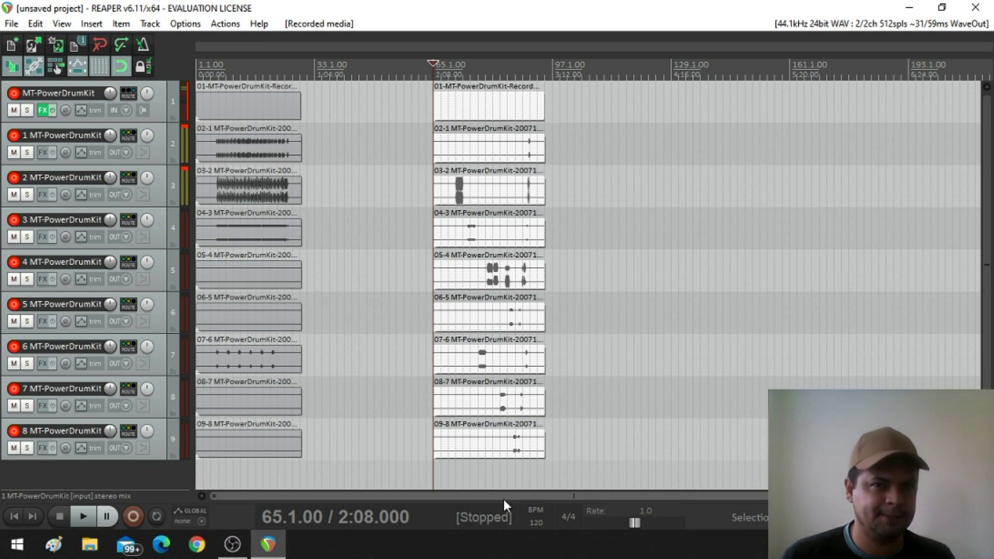
Step: Return to the project start and disarm recording on all nine MT-PowerDrumKit tracks, leaving the tracks deselected
{"action": "key", "text": "Home"}
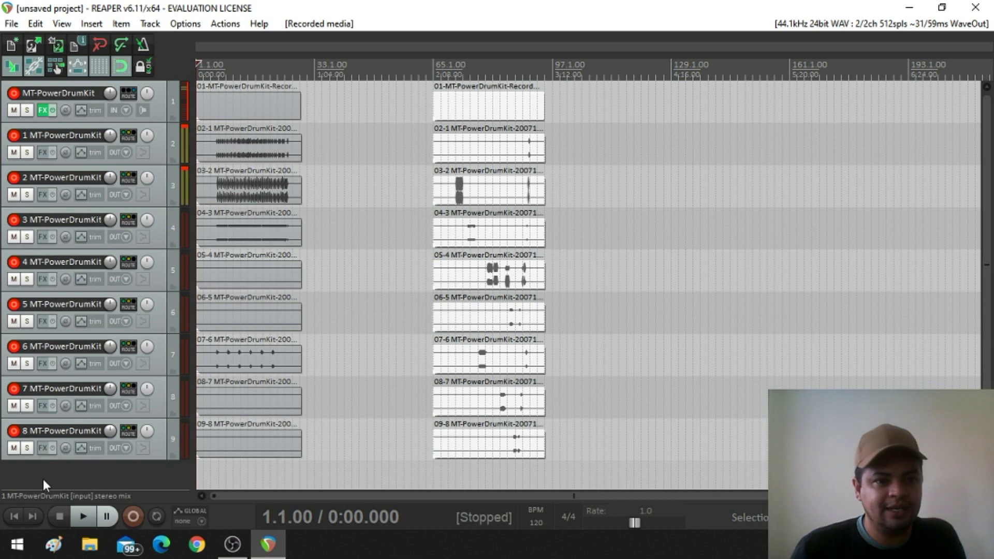
{"action": "left_click", "coordinate": [154, 455]}
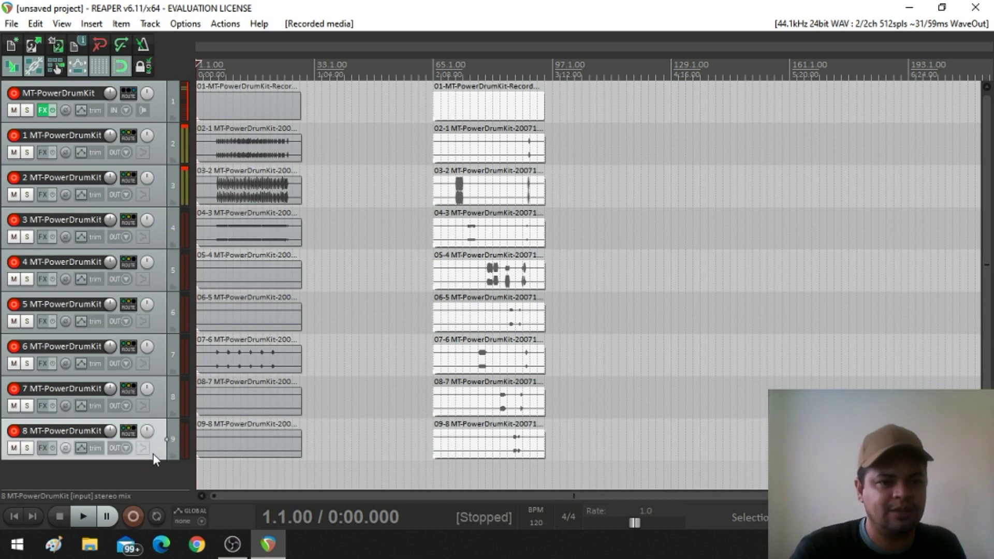
{"action": "left_click", "coordinate": [158, 115], "text": "shift"}
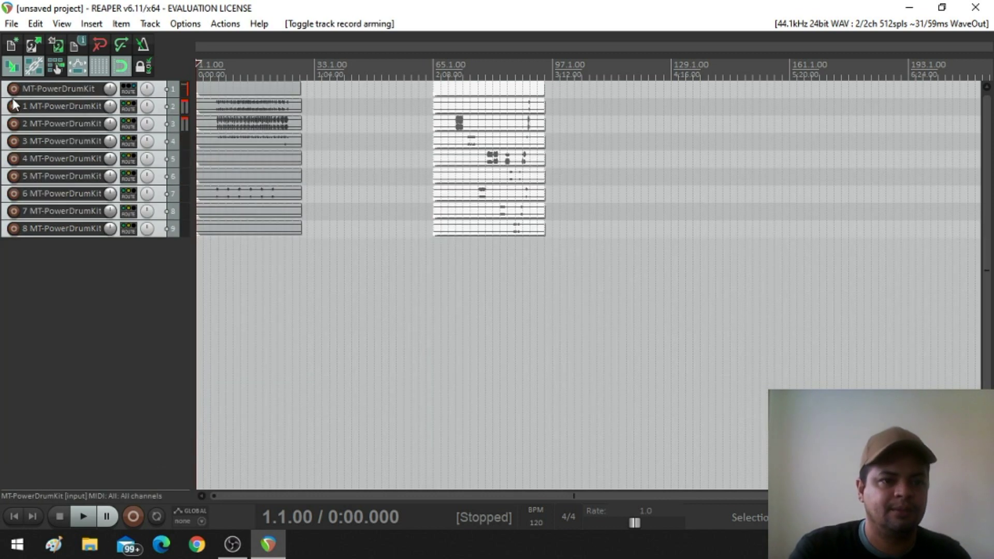
{"action": "left_click", "coordinate": [147, 294]}
Step: Open the mixer below the track list and play the first recorded take from bar 7
{"action": "key", "text": "ctrl+m"}
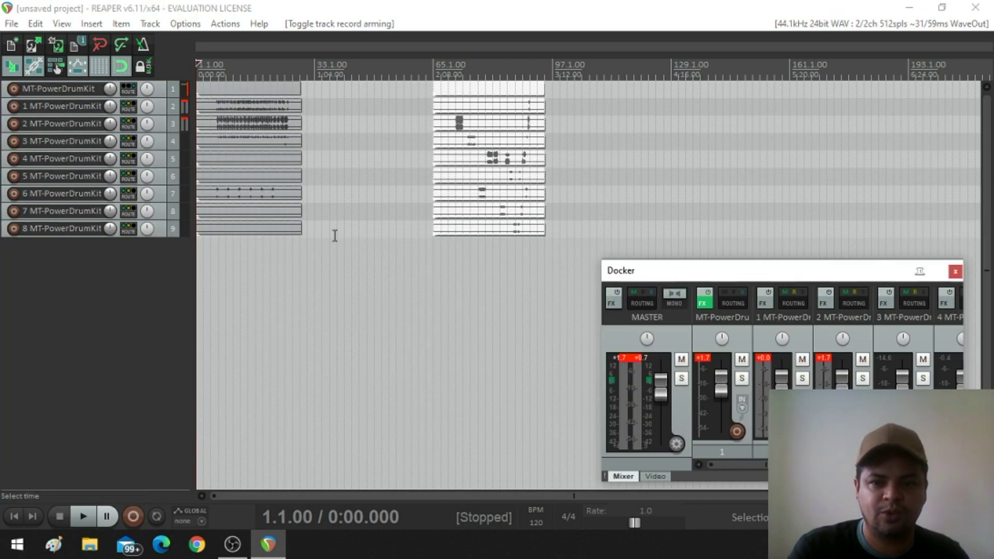
{"action": "left_click_drag", "start_coordinate": [781, 276], "coordinate": [195, 260]}
{"action": "left_click", "coordinate": [206, 216]}
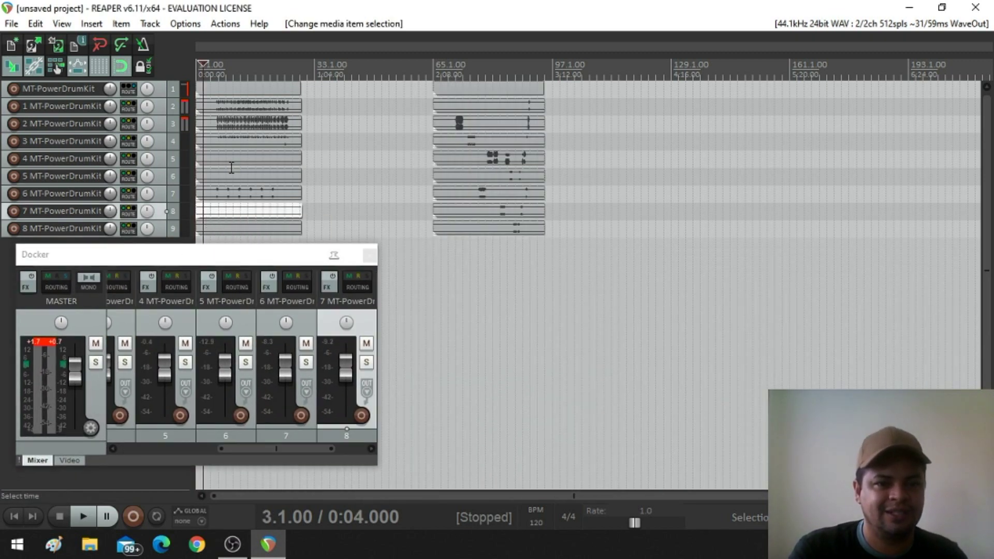
{"action": "left_click", "coordinate": [219, 145]}
{"action": "key", "text": "space"}
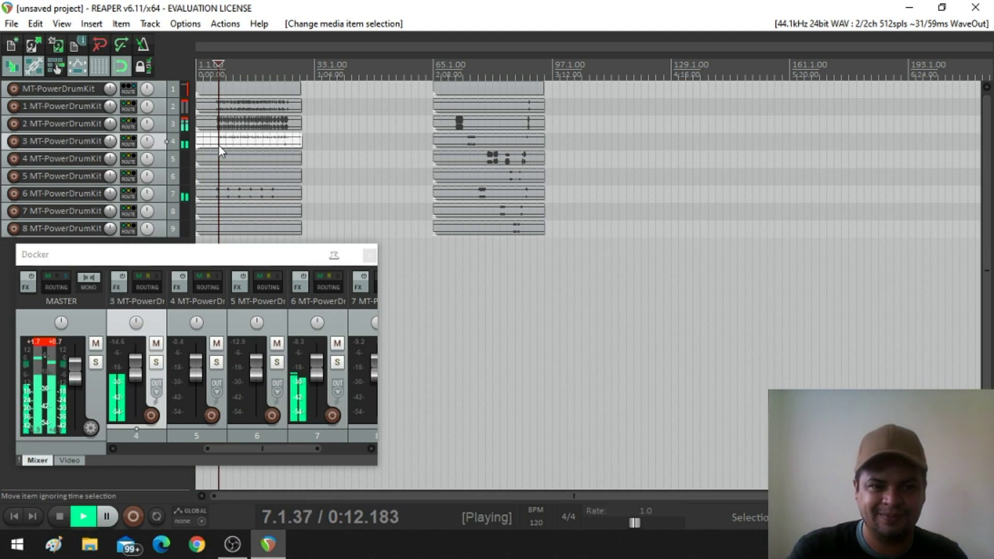
Step: During playback, lower the 1 MT-PowerDrumKit volume slightly and set the 2 MT-PowerDrumKit volume to +2.30 dB
{"action": "left_click_drag", "start_coordinate": [214, 449], "coordinate": [139, 413]}
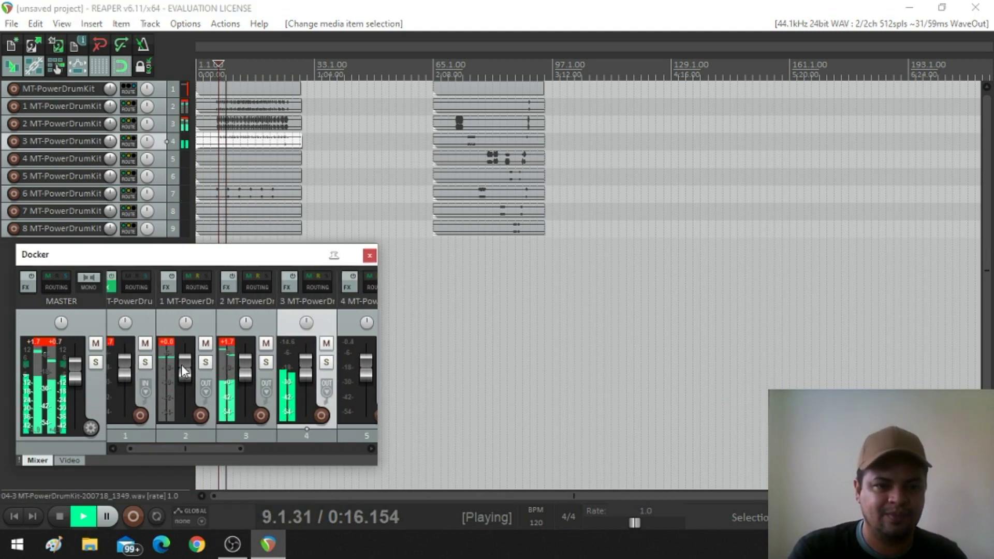
{"action": "left_click_drag", "start_coordinate": [182, 374], "coordinate": [182, 378]}
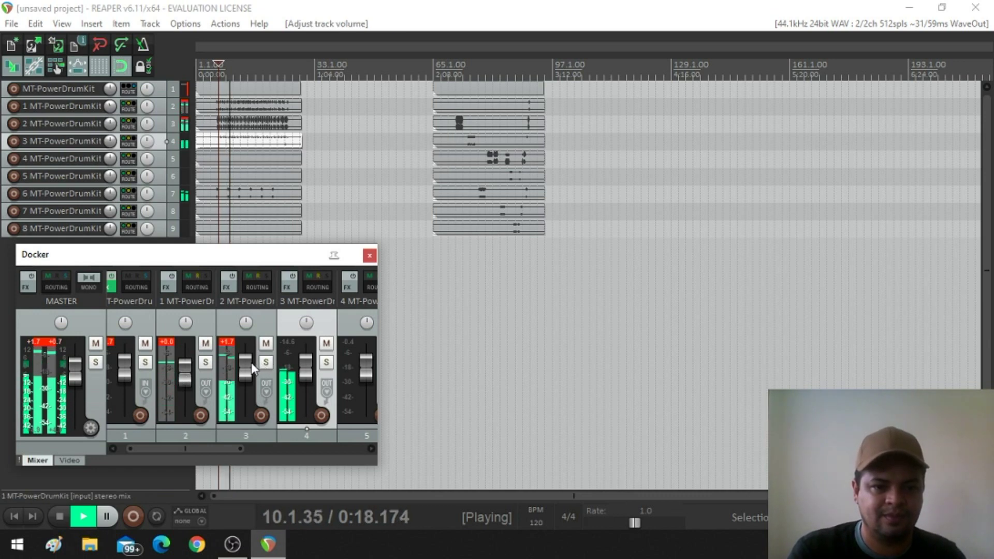
{"action": "mouse_move", "coordinate": [251, 368]}
{"action": "left_mouse_down"}
{"action": "mouse_move", "coordinate": [245, 418]}
{"action": "mouse_move", "coordinate": [245, 371]}
{"action": "left_mouse_up"}
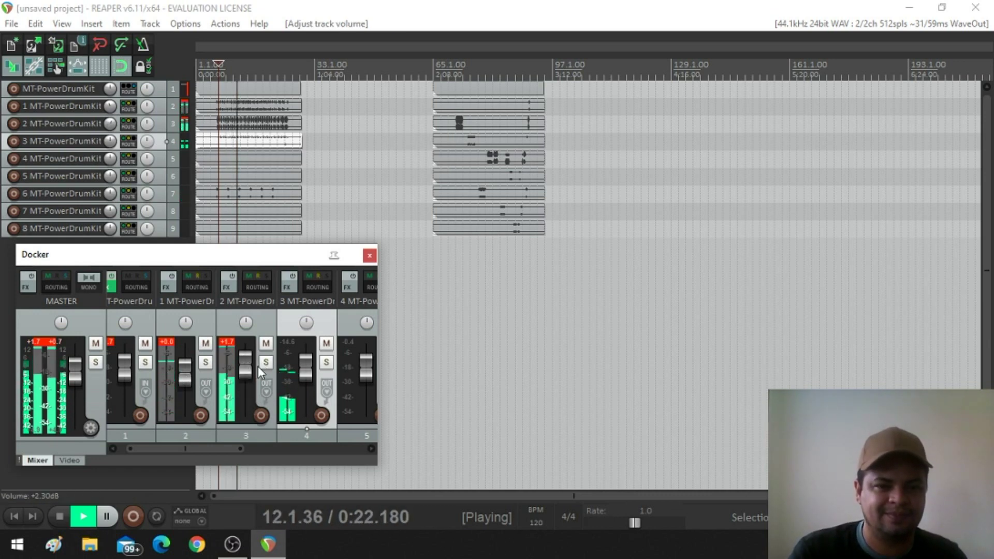
Step: Pull the 3 MT-PowerDrumKit volume down to -inf dB and back to -0.10 dB, closing the mixer and stopping playback
{"action": "left_click_drag", "start_coordinate": [309, 360], "coordinate": [311, 409]}
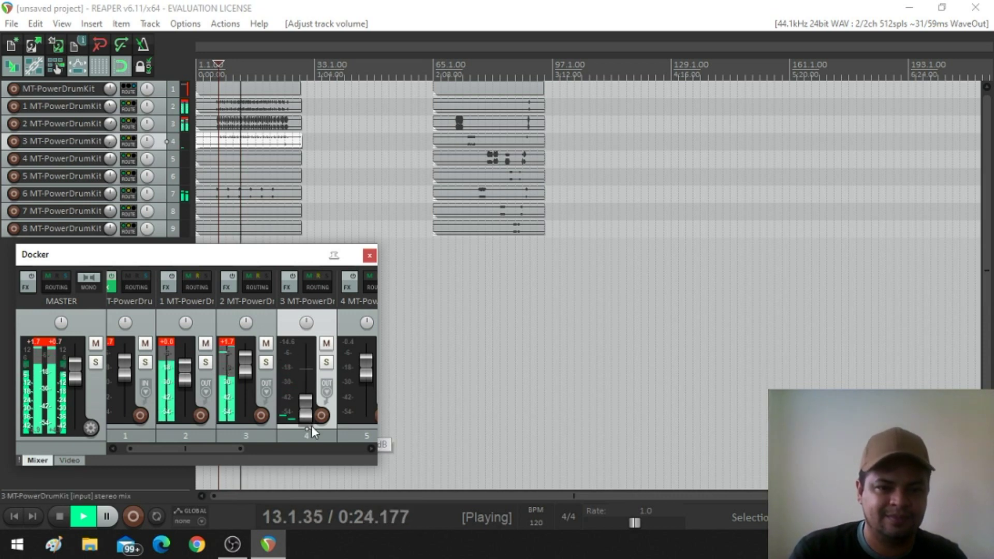
{"action": "mouse_move", "coordinate": [310, 416]}
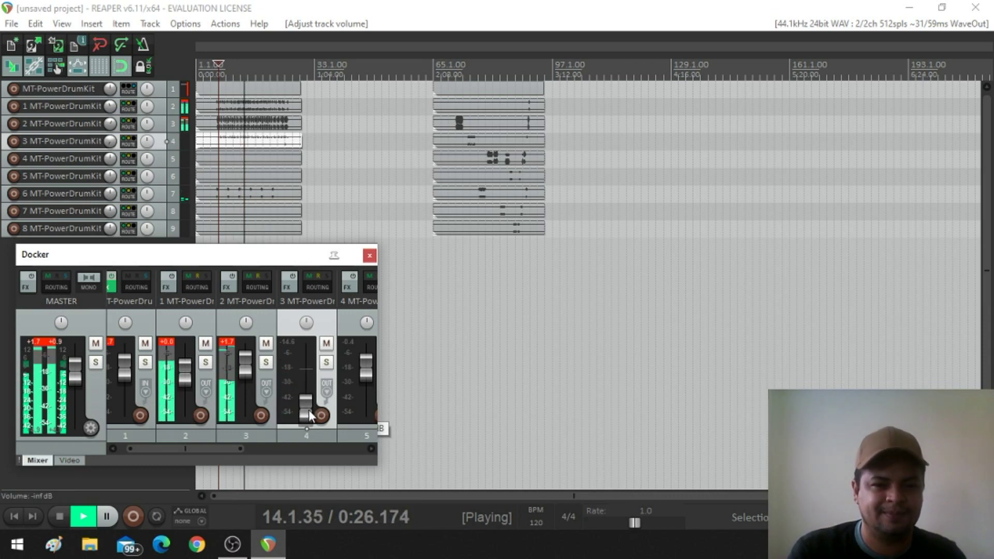
{"action": "left_click_drag", "start_coordinate": [309, 412], "coordinate": [309, 372]}
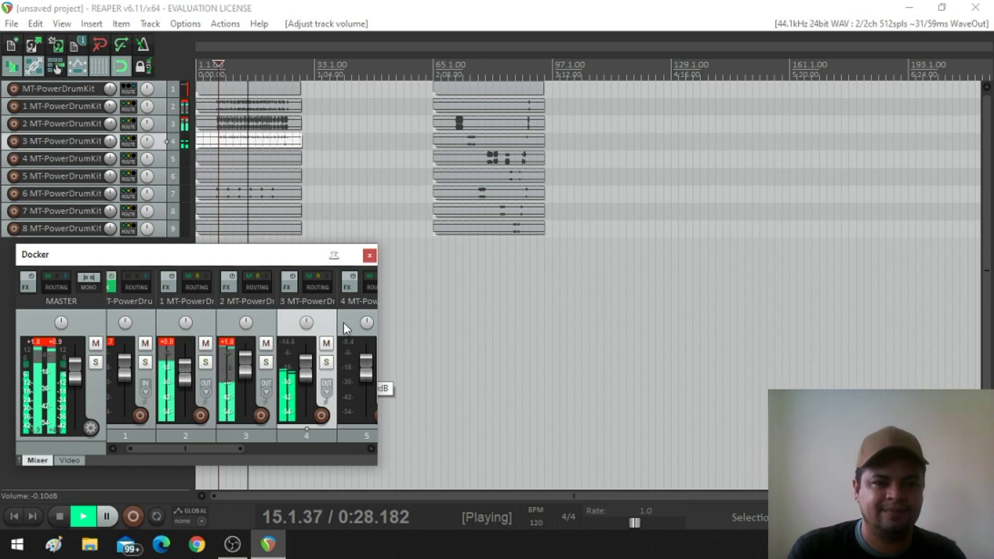
{"action": "left_click", "coordinate": [370, 260]}
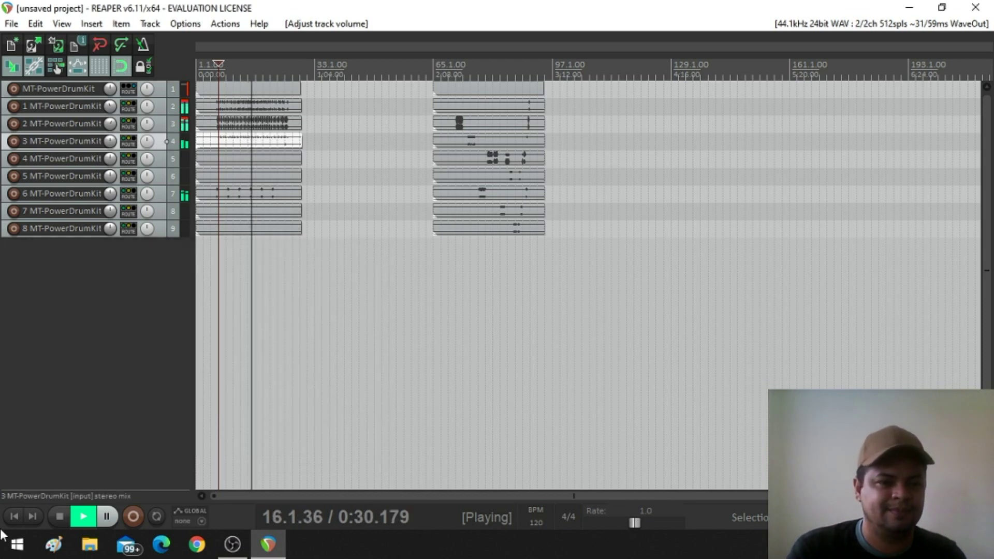
{"action": "left_click", "coordinate": [61, 515]}
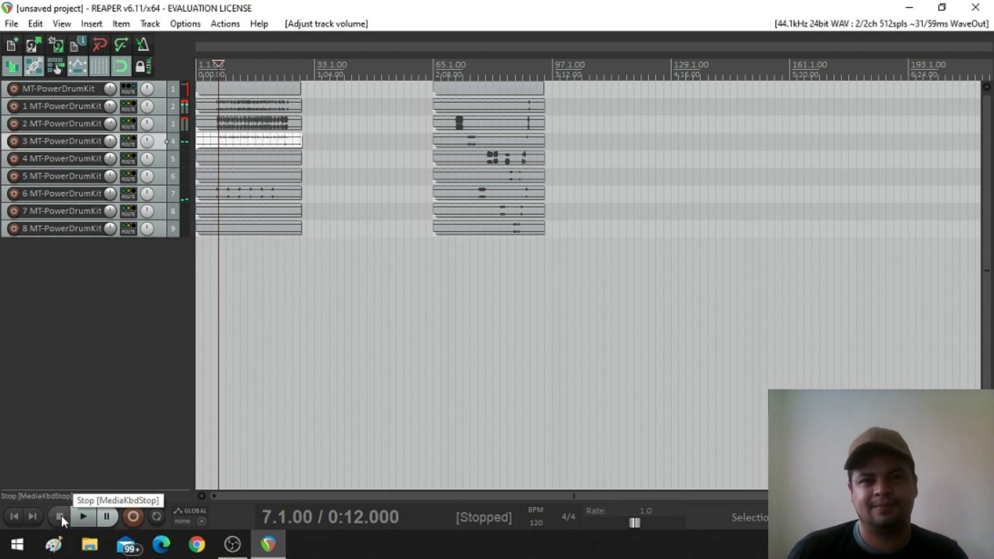